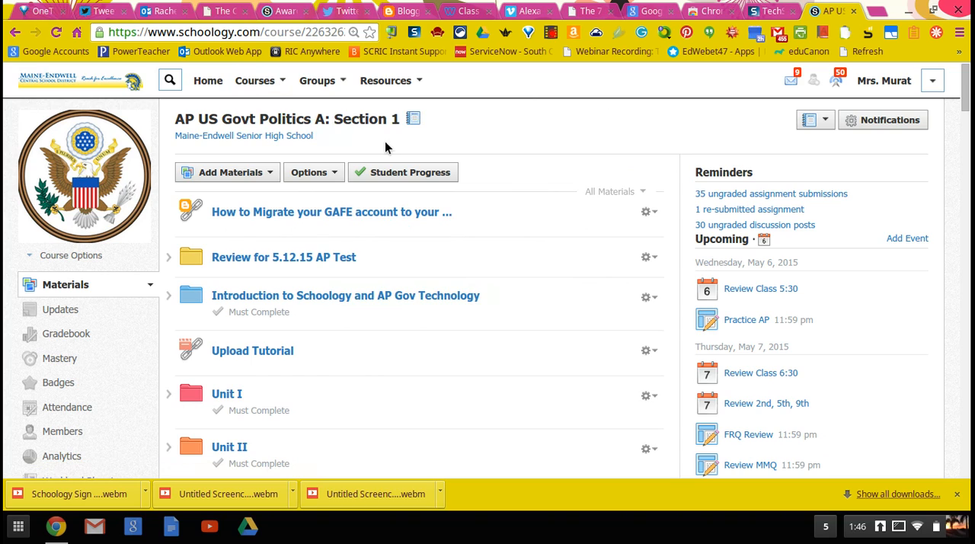
Step: Start a new course assignment named Practice with a due date of 5/13/15
left_click(269, 175)
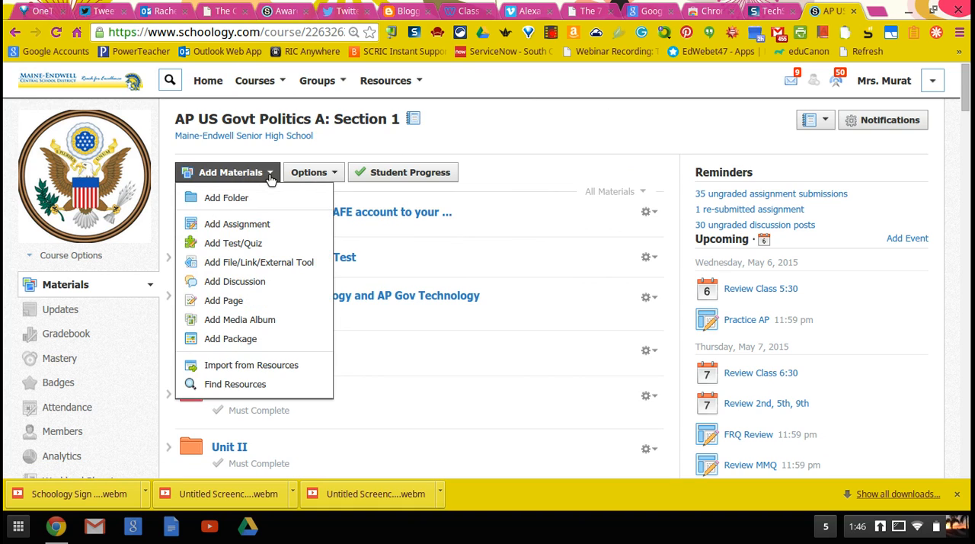
left_click(262, 223)
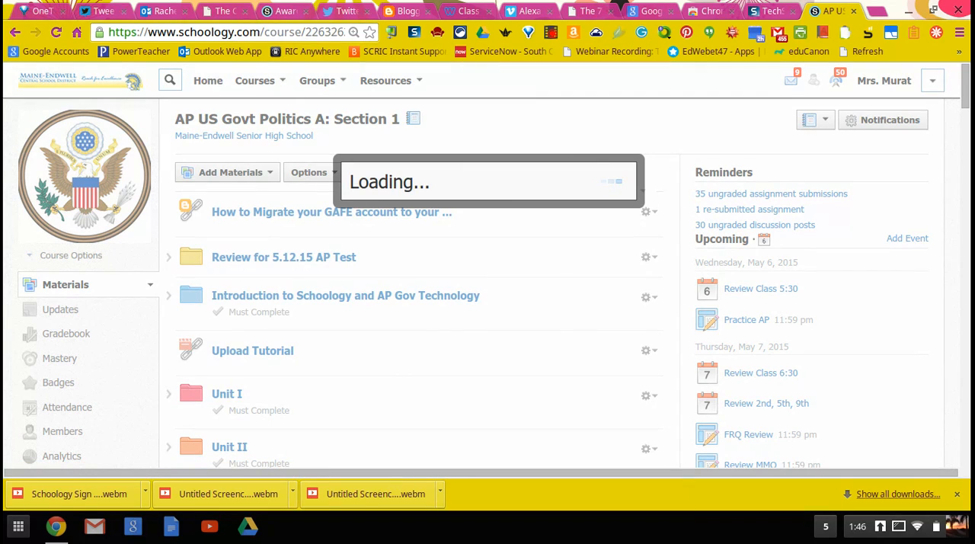
left_click(384, 126)
type("Practice")
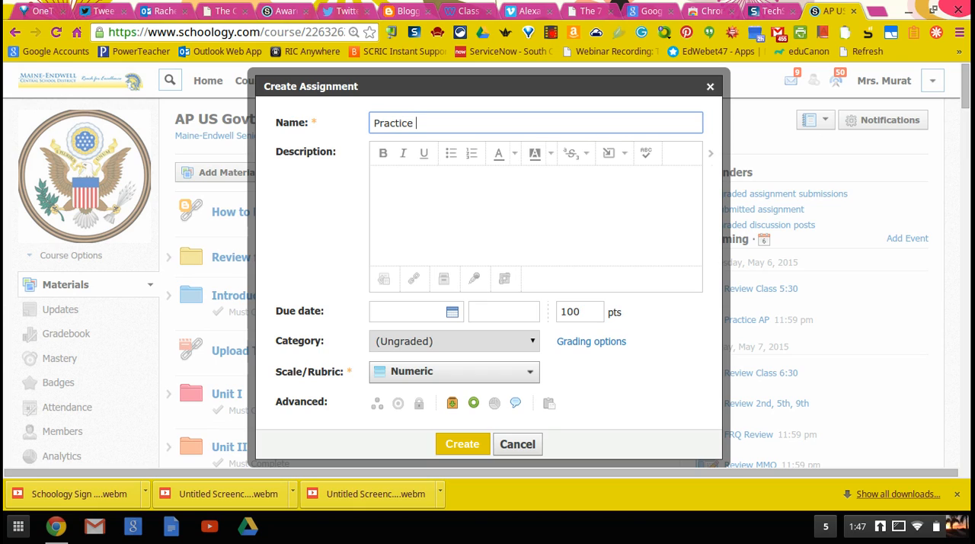
left_click(452, 313)
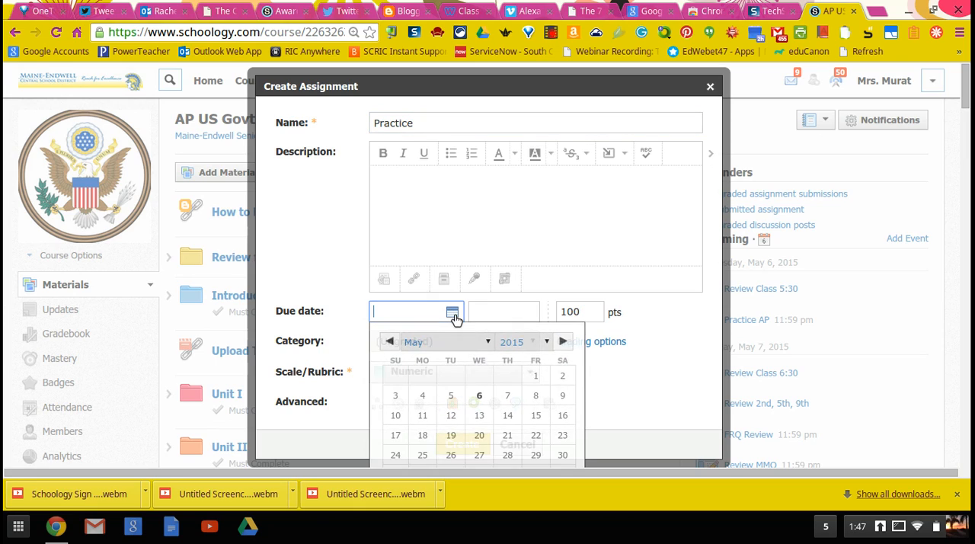
left_click(480, 417)
Step: Clear the assignment's points value and set its category to Test
left_click(591, 313)
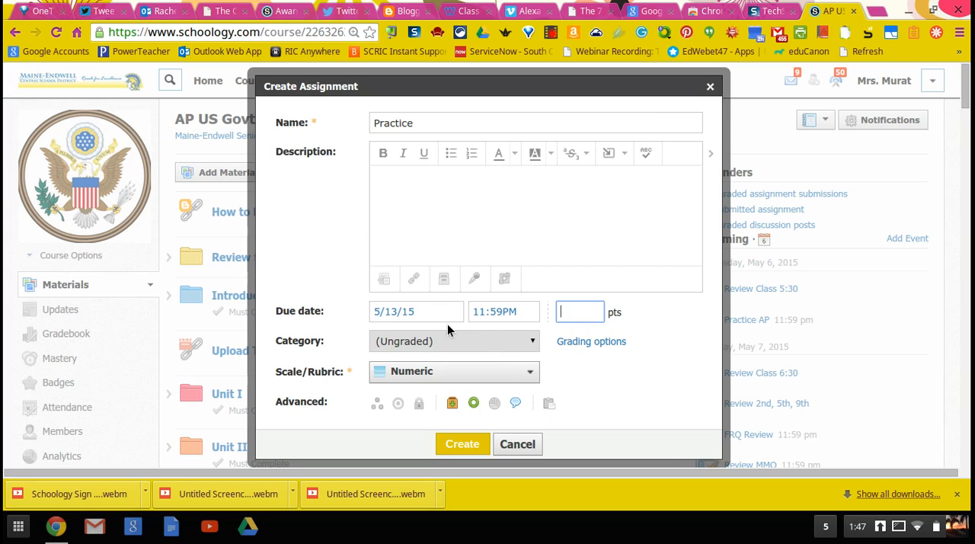
left_click(531, 344)
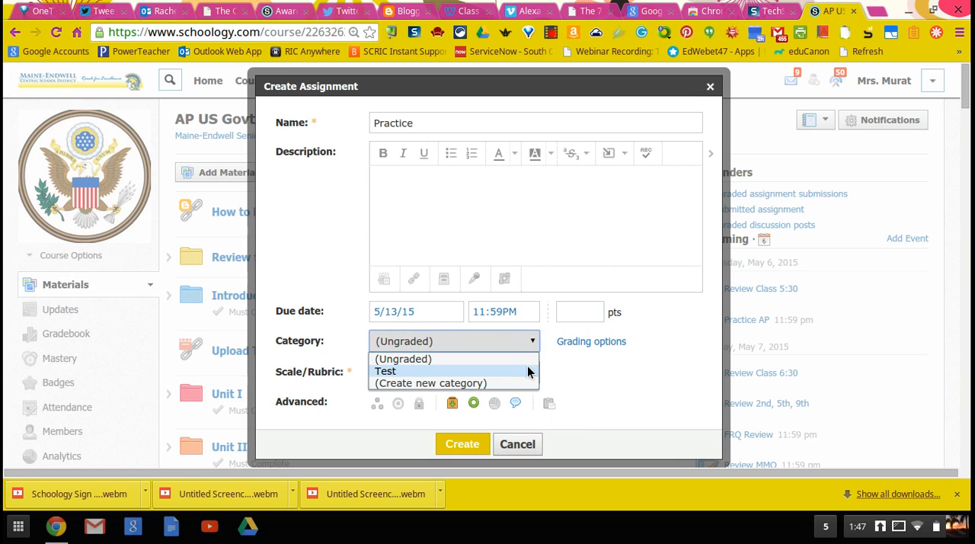
left_click(529, 371)
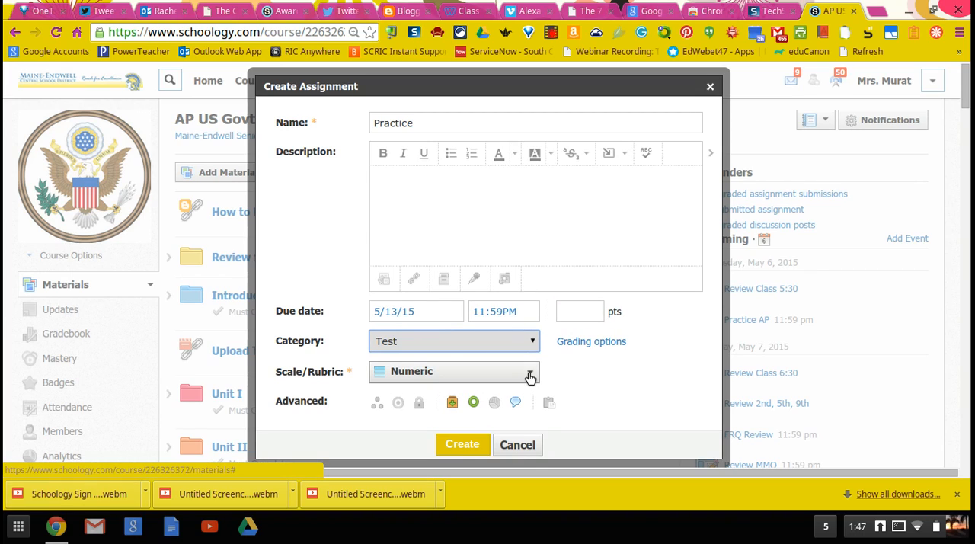
Step: Start a new rubric titled Practice for the assignment and name its first criterion Writing Style
left_click(530, 375)
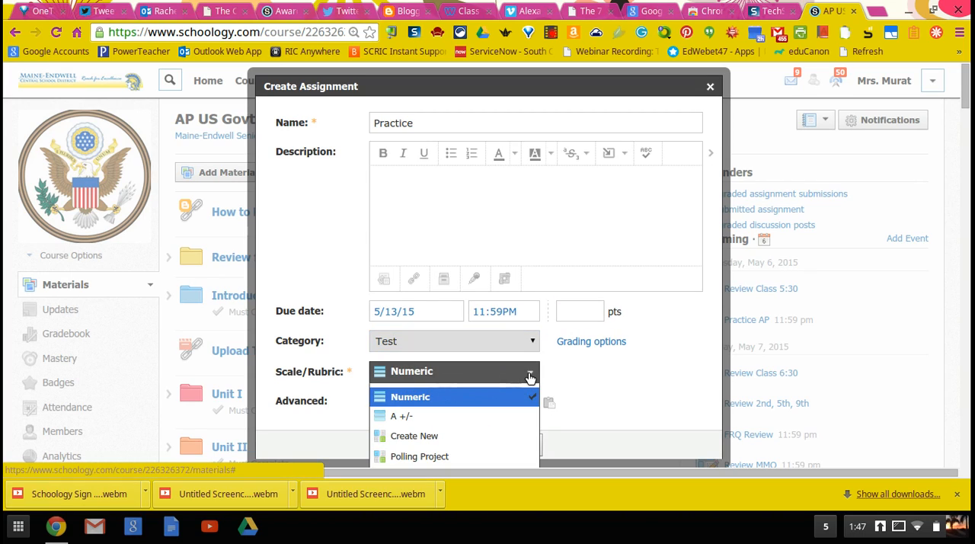
left_click(531, 435)
left_click(449, 86)
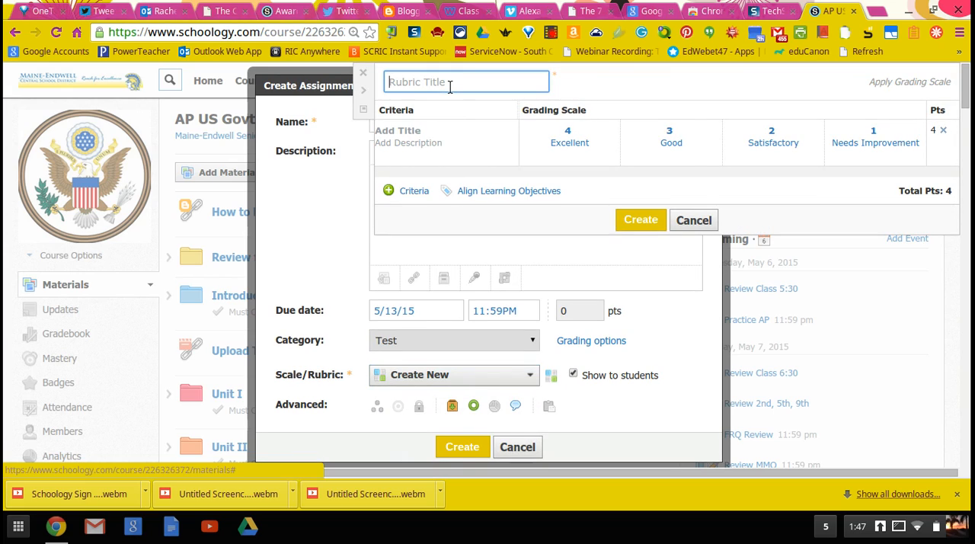
type("Practice")
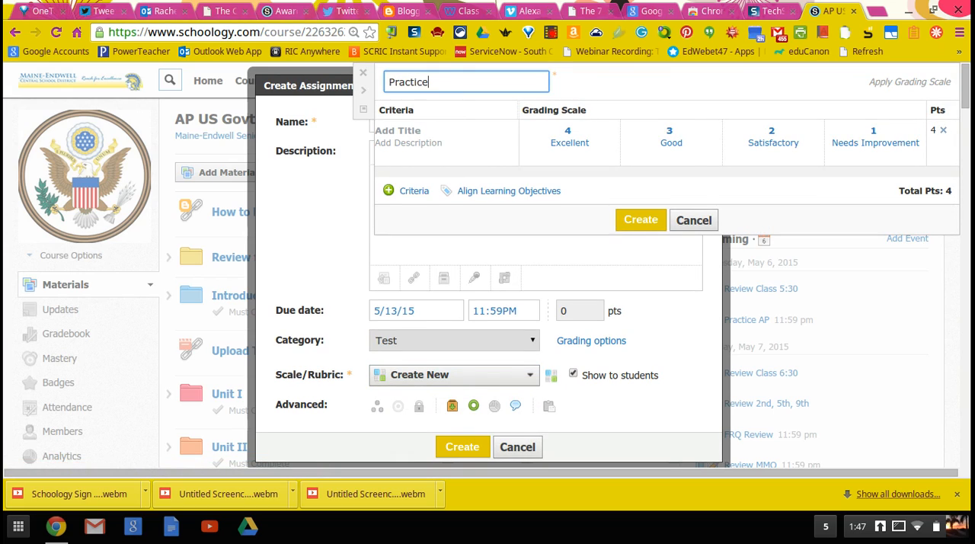
left_click(442, 129)
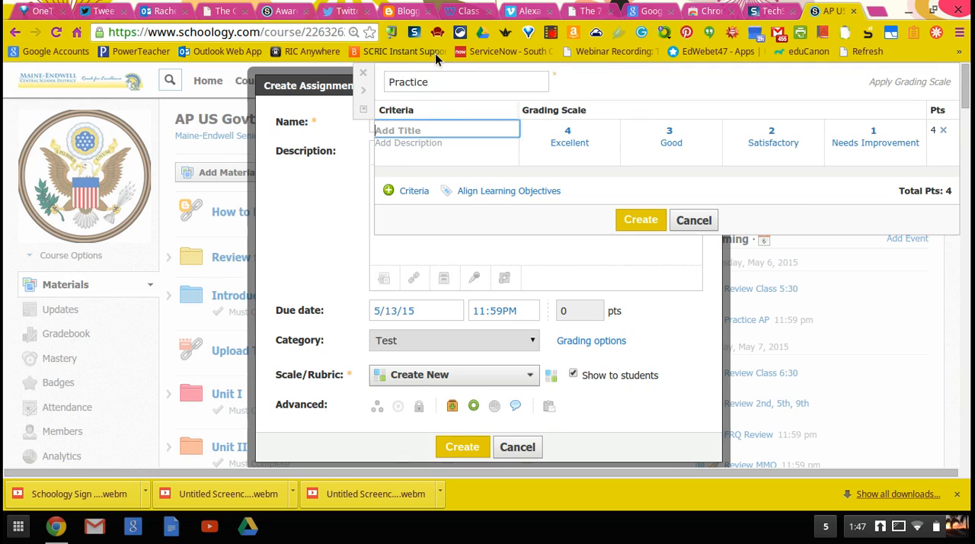
type("Writing Style")
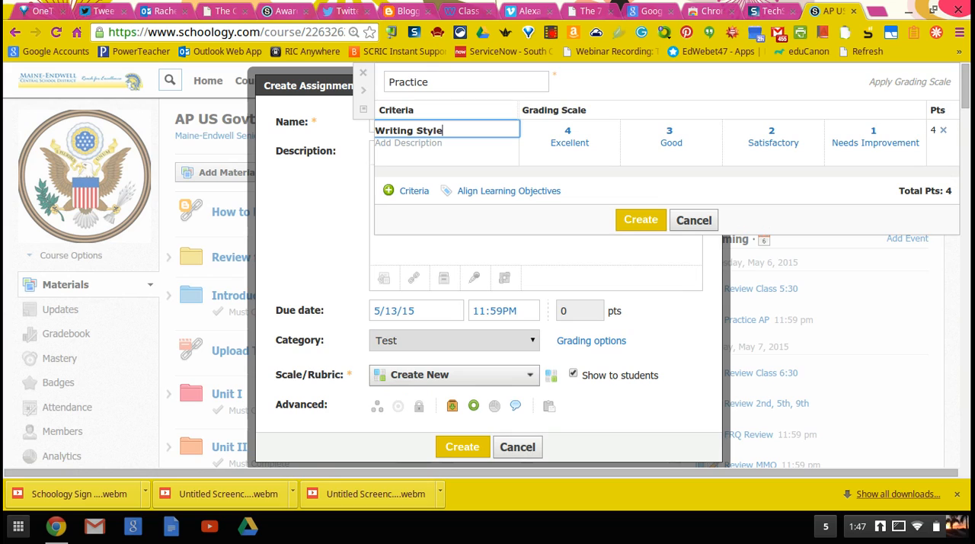
left_click(441, 152)
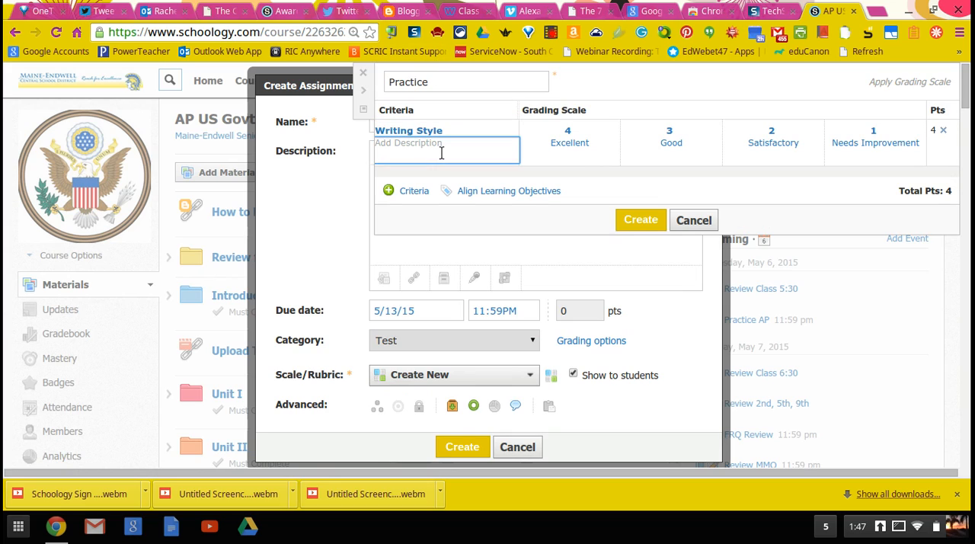
type("USe")
key("BackSpace")
key("BackSpace")
key("BackSpace")
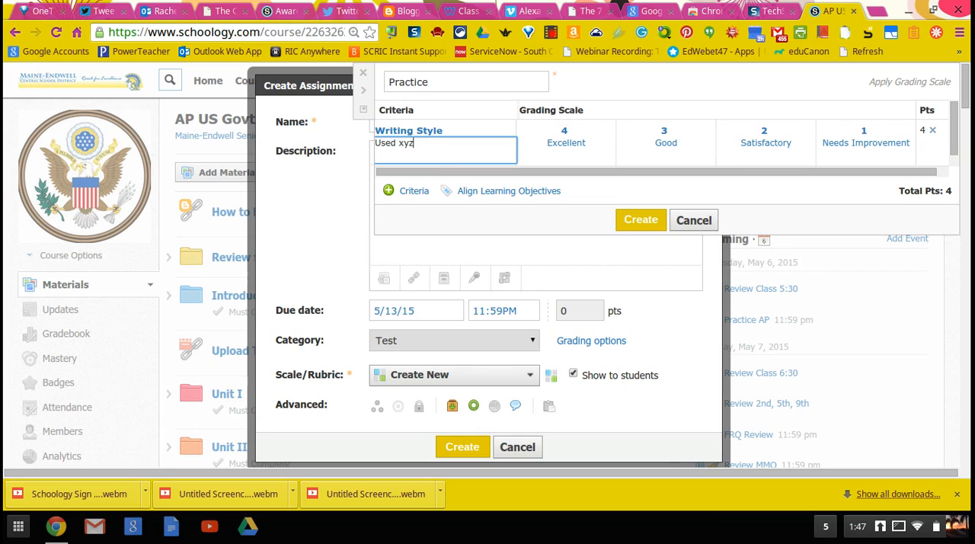
key("ctrl+shift+Left")
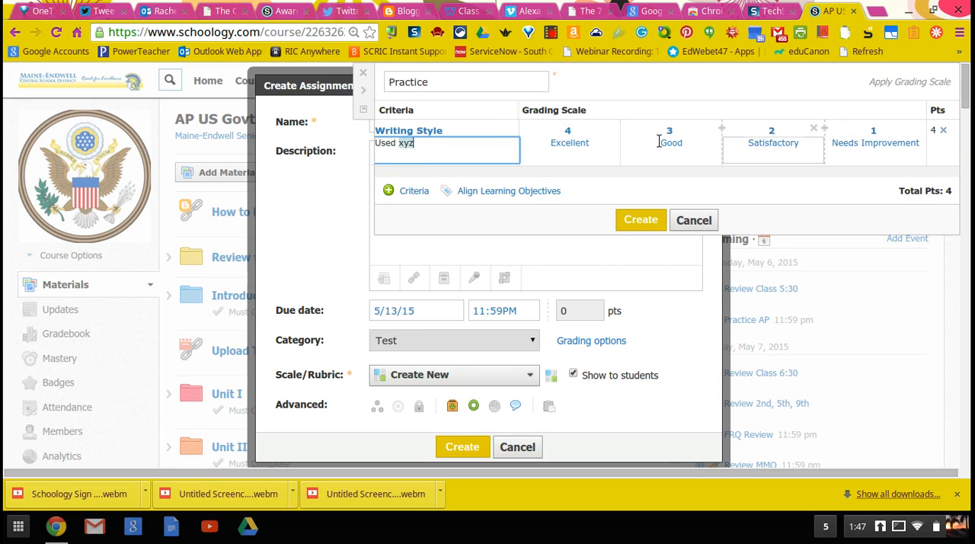
key("BackSpace")
key("BackSpace")
key("BackSpace")
key("BackSpace")
key("BackSpace")
key("BackSpace")
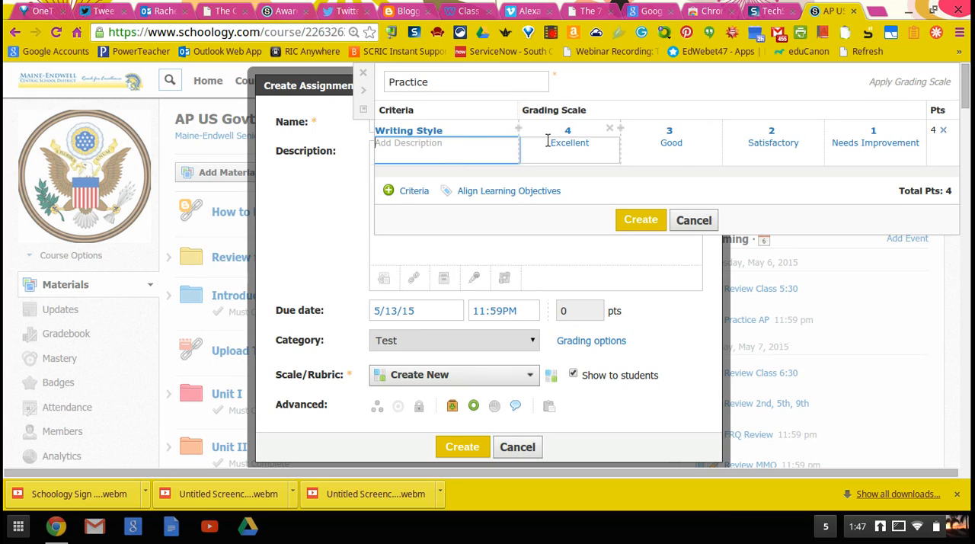
Step: Replace the Excellent description of the 4-point level with "Used proper xyz"
left_click(597, 147)
key("BackSpace")
key("BackSpace")
key("BackSpace")
key("BackSpace")
key("BackSpace")
key("BackSpace")
key("BackSpace")
key("BackSpace")
key("BackSpace")
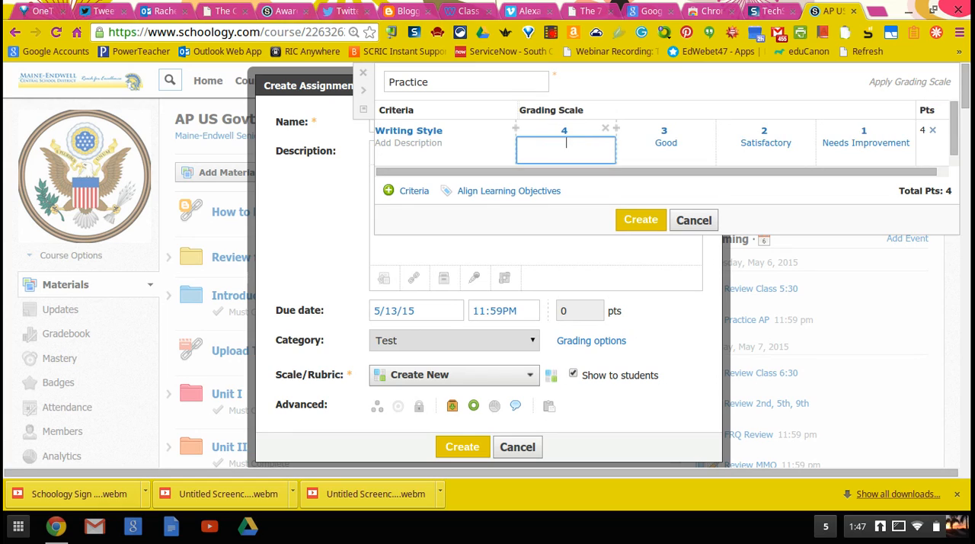
type("Used proper xyz")
left_click(680, 153)
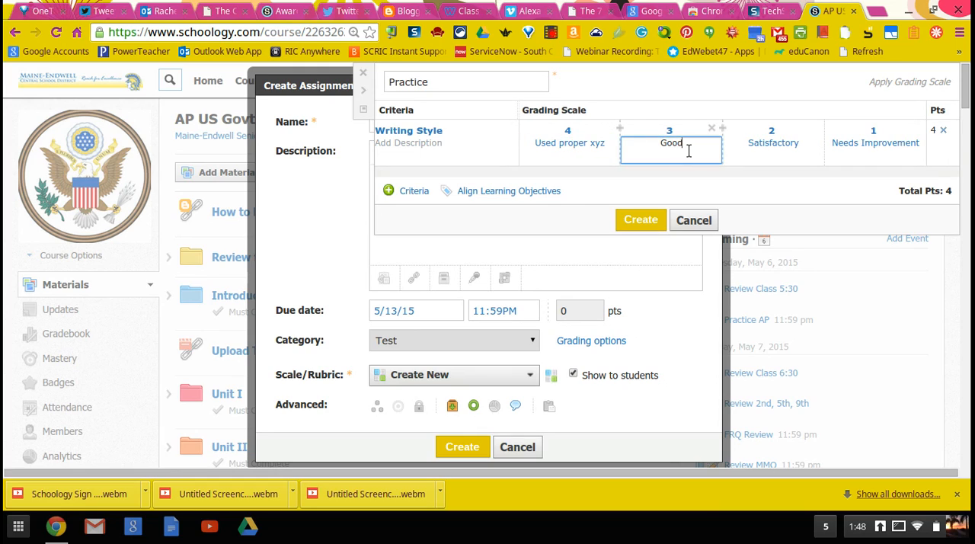
left_click(757, 150)
left_click(888, 149)
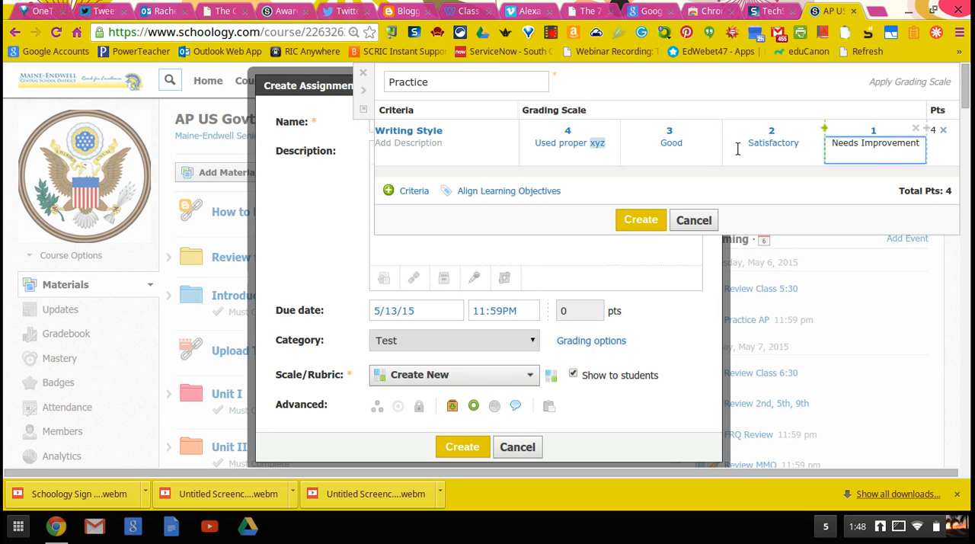
Step: Clear the 4-point level's description and remove the 4-point and 3-point levels from the Writing Style criterion
left_click(610, 145)
key("BackSpace")
key("BackSpace")
key("BackSpace")
key("BackSpace")
key("BackSpace")
key("BackSpace")
key("BackSpace")
key("BackSpace")
key("BackSpace")
key("BackSpace")
key("BackSpace")
key("BackSpace")
key("BackSpace")
key("BackSpace")
key("BackSpace")
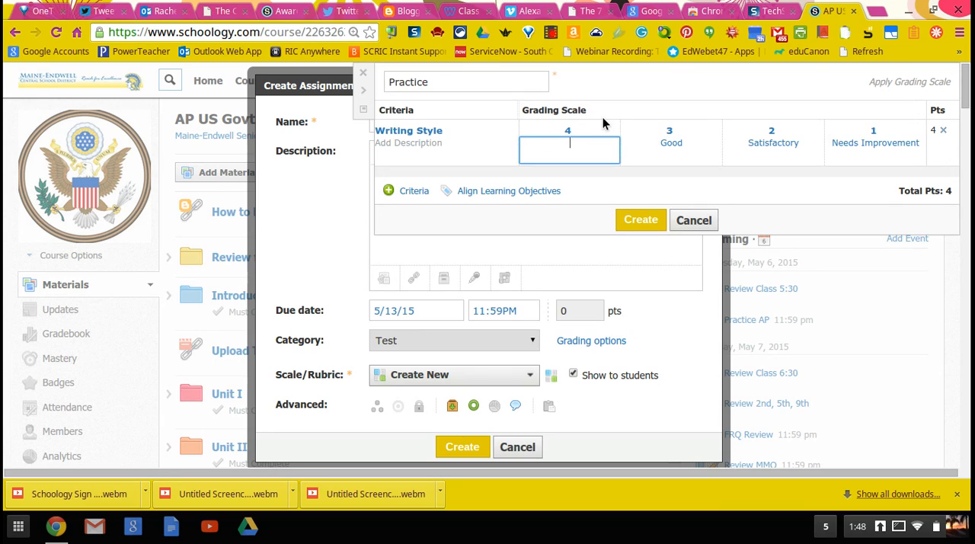
left_click(606, 128)
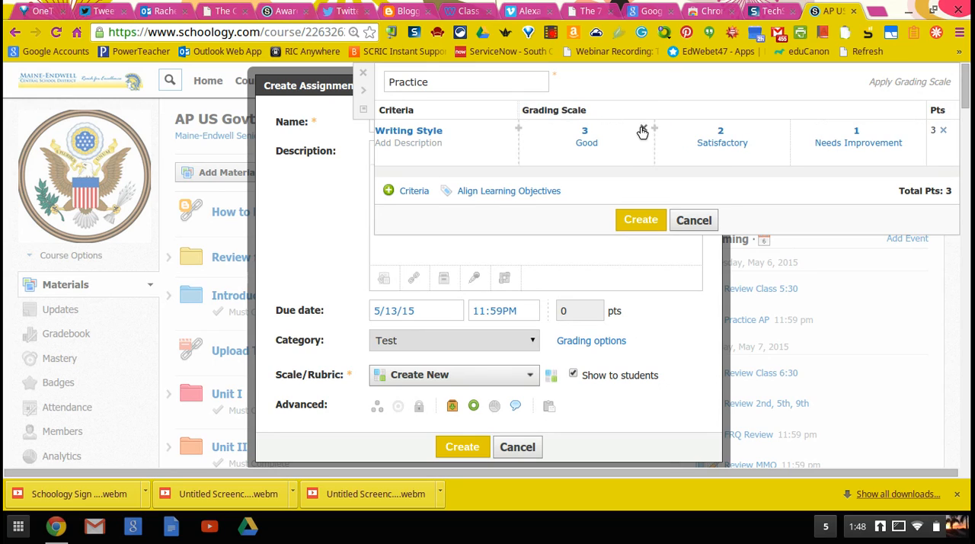
left_click(643, 131)
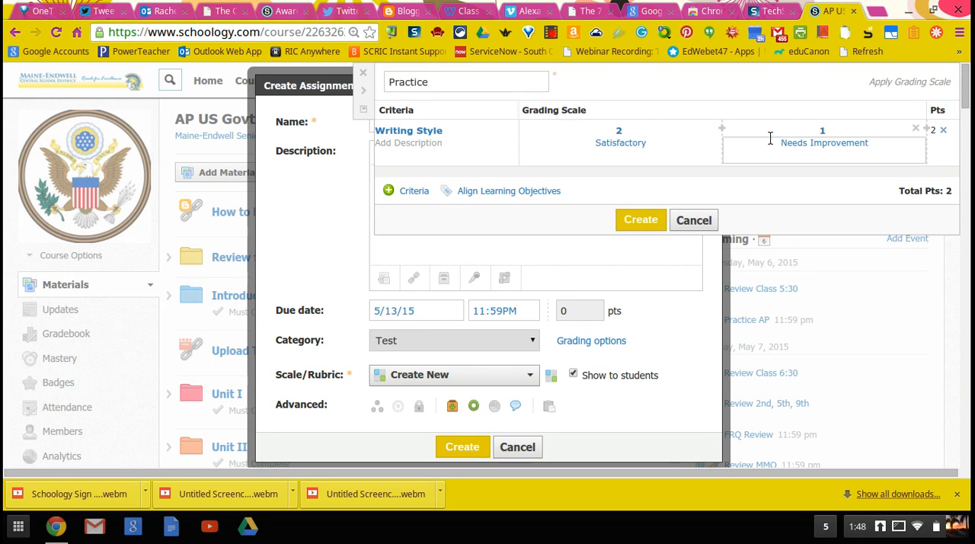
Step: Insert a level between the two remaining Writing Style levels and set the level points to 7, 5 and 3
left_click(723, 129)
left_click(585, 131)
key("BackSpace")
type("7")
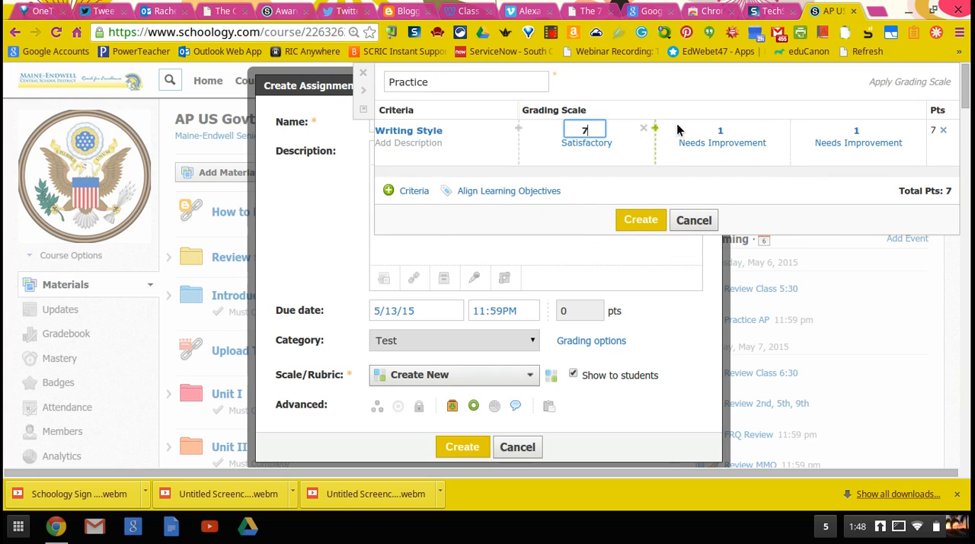
left_click(719, 130)
key("BackSpace")
type("5")
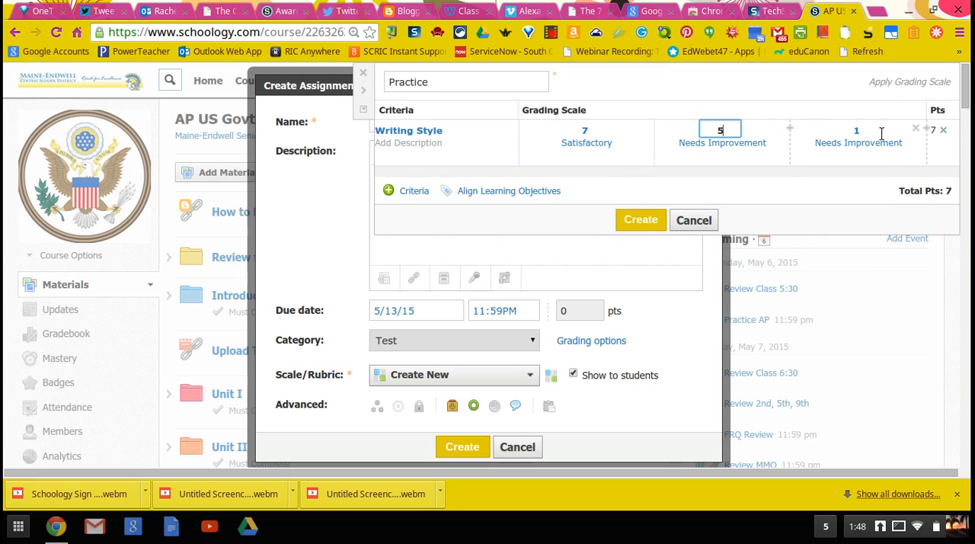
left_click(857, 130)
key("BackSpace")
type("3")
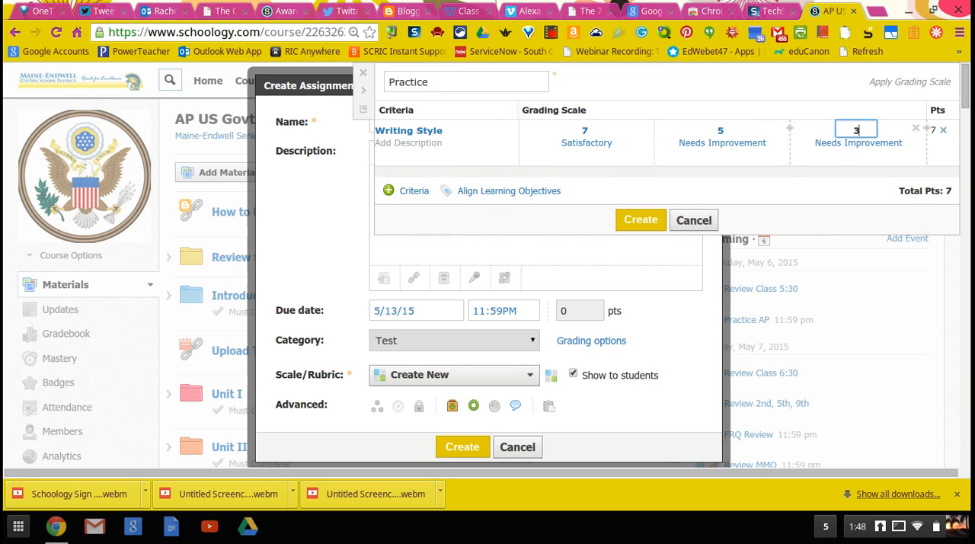
Step: Add a second criterion to the rubric and insert two extra levels after its 7-point level
left_click(418, 195)
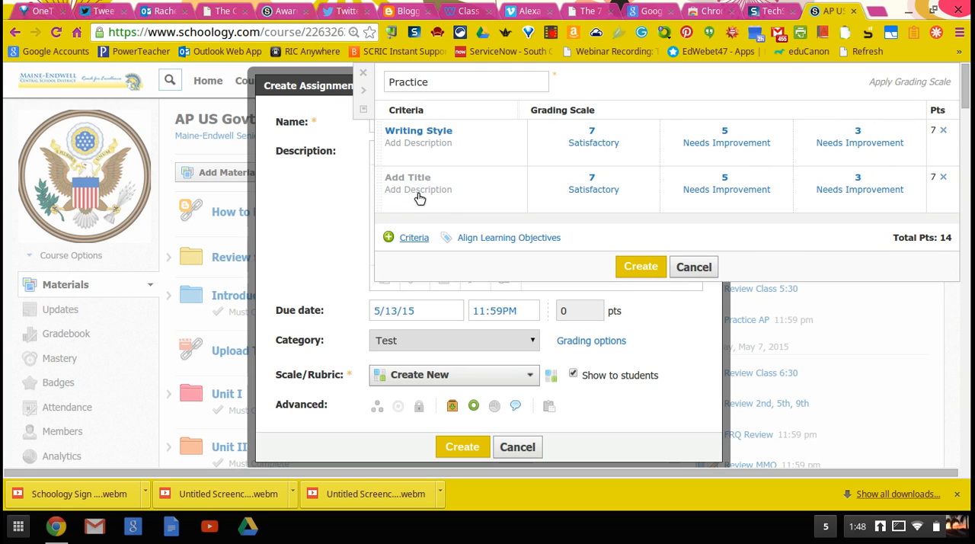
left_click(593, 179)
left_click(660, 176)
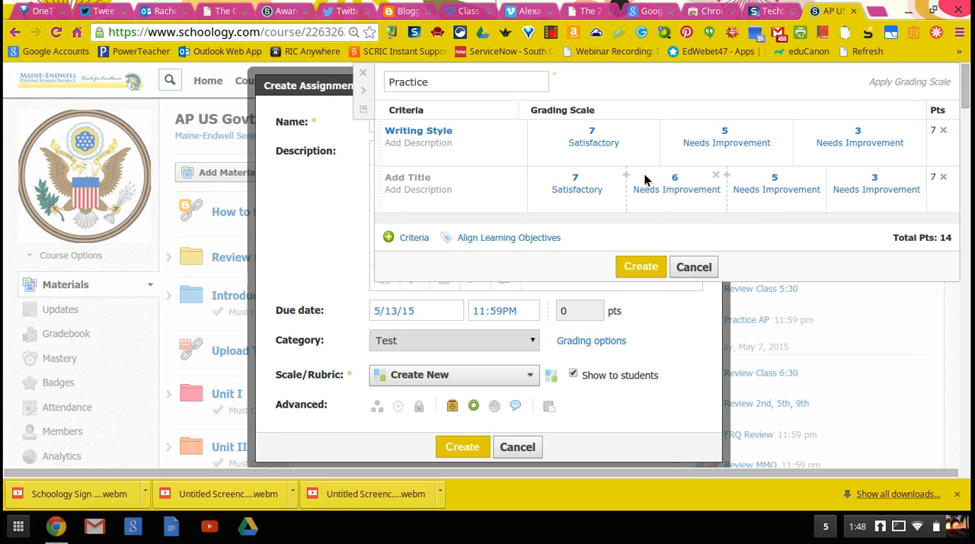
left_click(626, 179)
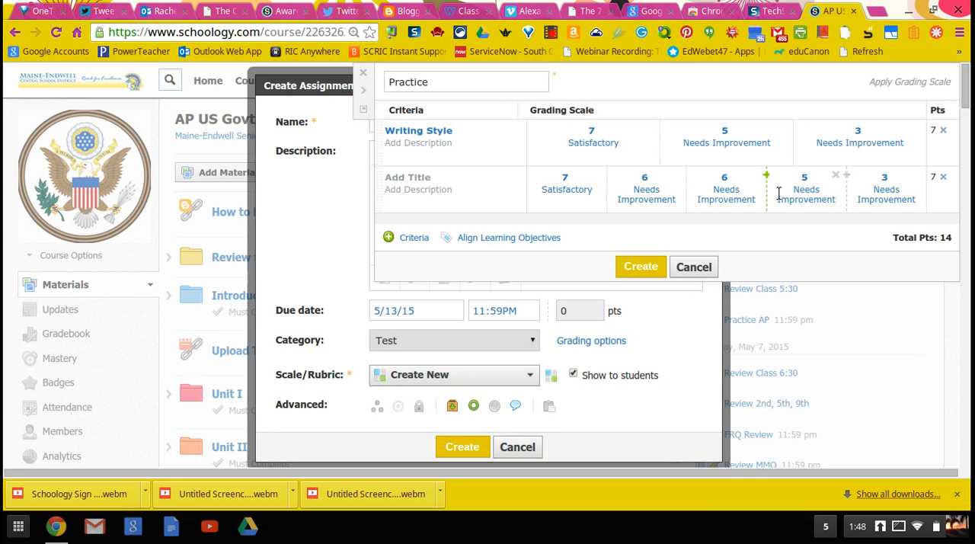
Step: Clear the Satisfactory description of the second criterion's 7-point level and set that level to 4 points
left_click(600, 191)
key("BackSpace")
key("BackSpace")
key("BackSpace")
key("BackSpace")
key("BackSpace")
key("BackSpace")
key("BackSpace")
key("BackSpace")
key("BackSpace")
key("BackSpace")
key("BackSpace")
key("BackSpace")
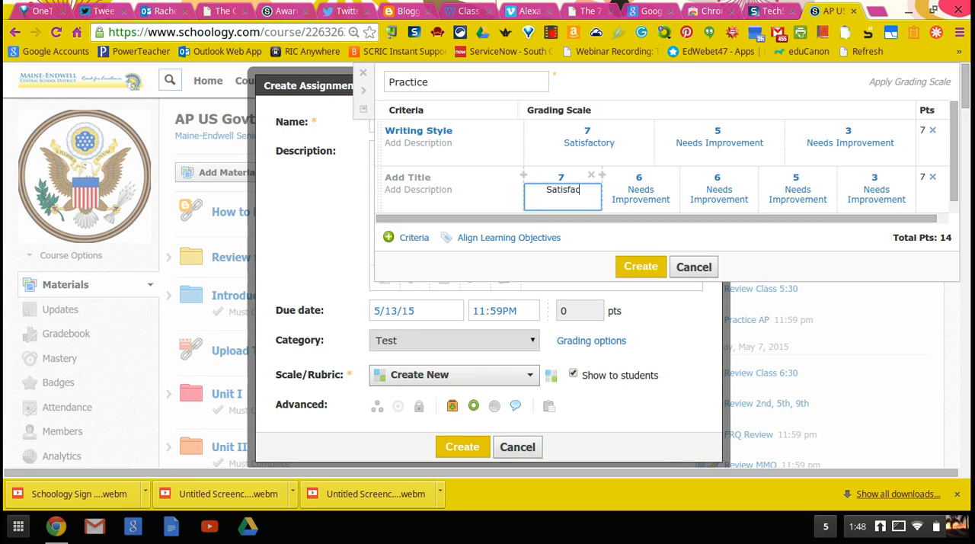
left_click(575, 178)
key("BackSpace")
type("4")
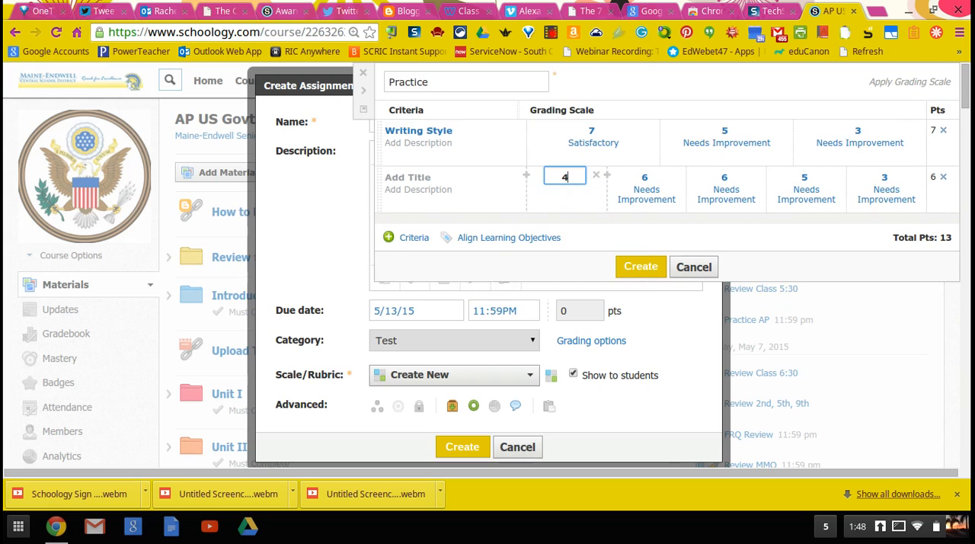
Step: Try to change one of the second criterion's two 6-point levels to 5 points
left_click(653, 179)
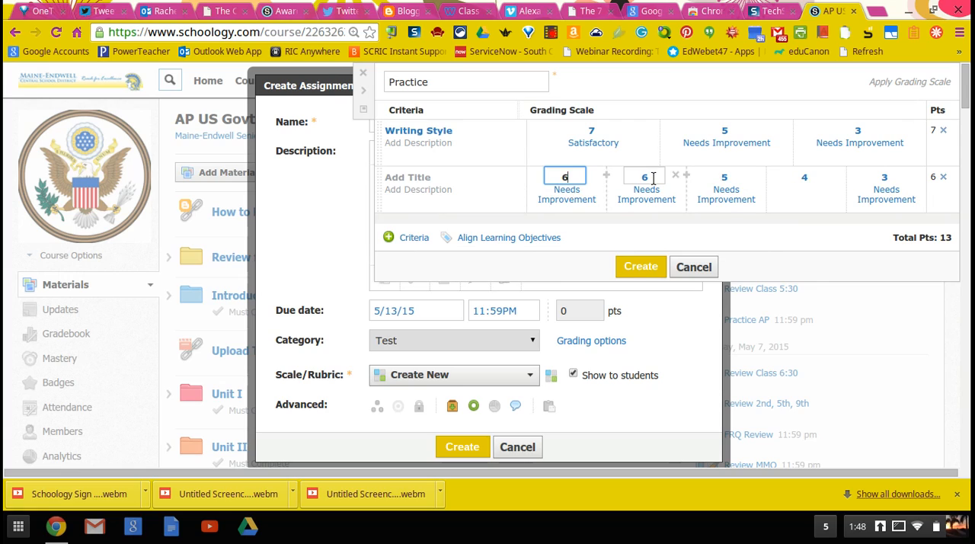
key("BackSpace")
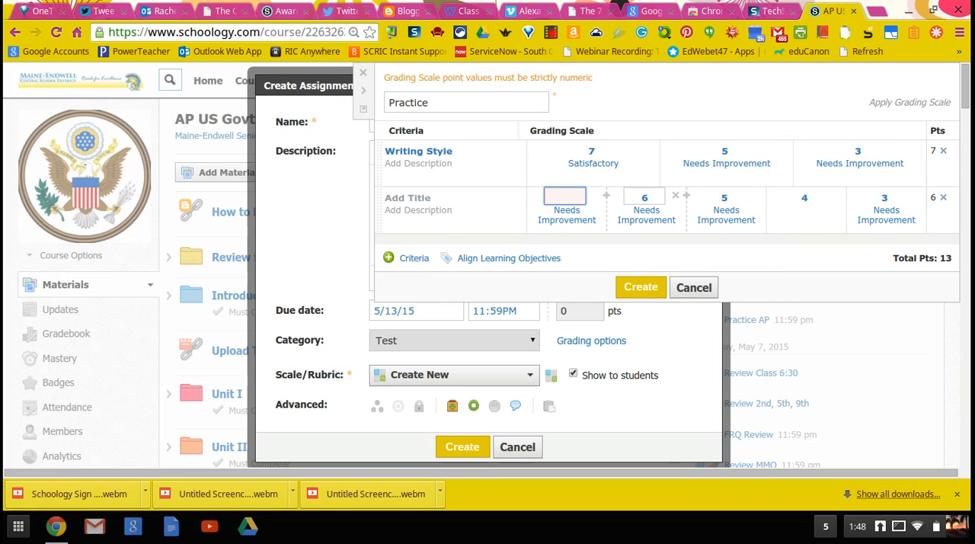
left_click(652, 181)
type("5")
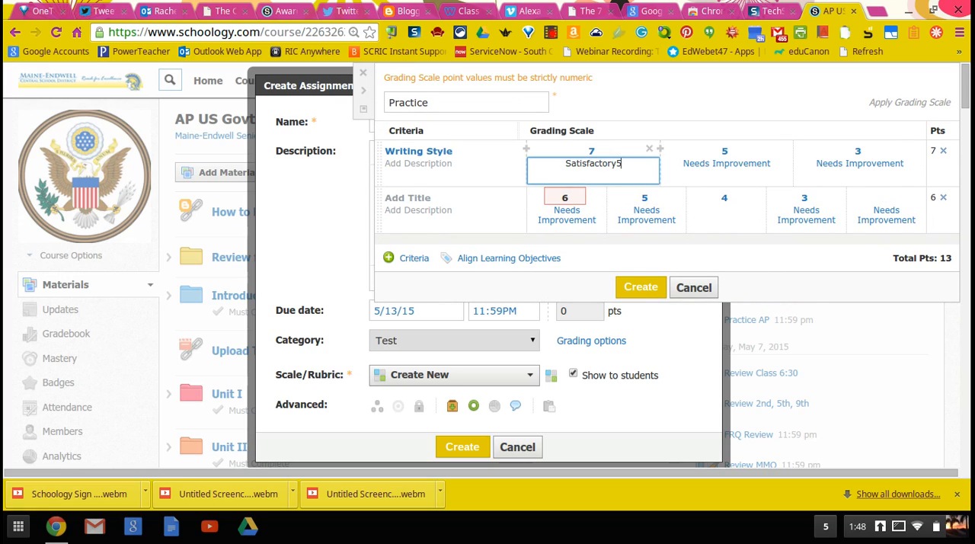
Step: Set the second criterion's levels after the 6-point one to 4, 3, 2 and 1 points
left_click(649, 196)
type("4")
key("Tab")
key("BackSpace")
type("3")
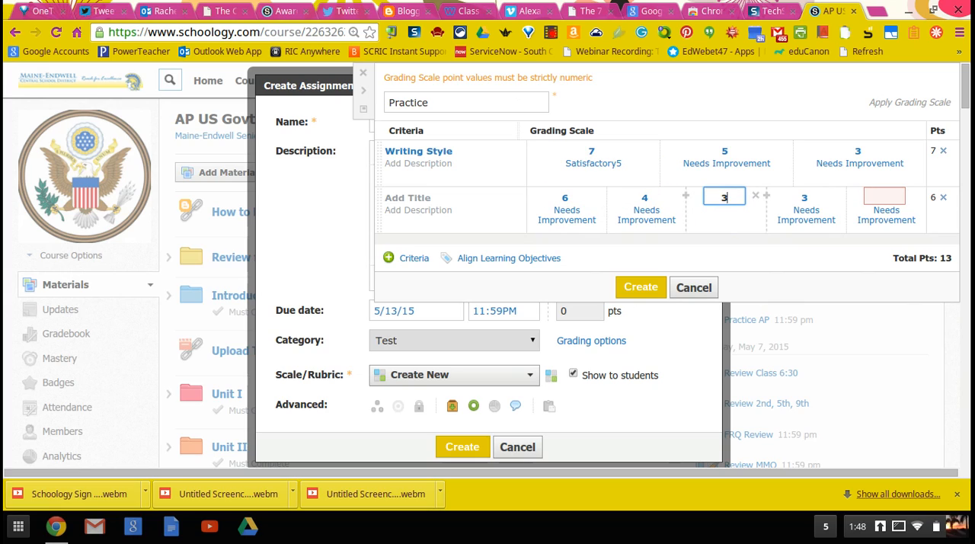
left_click(800, 197)
key("BackSpace")
type("2")
left_click(878, 197)
type("1")
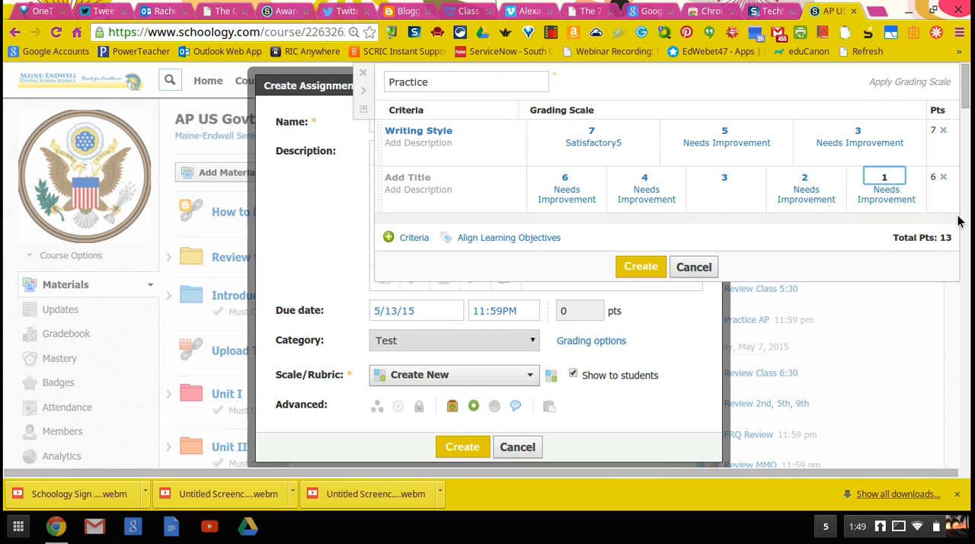
Step: Look at the learning objective categories available for alignment with the rubric and close the list without adding any
left_click(533, 238)
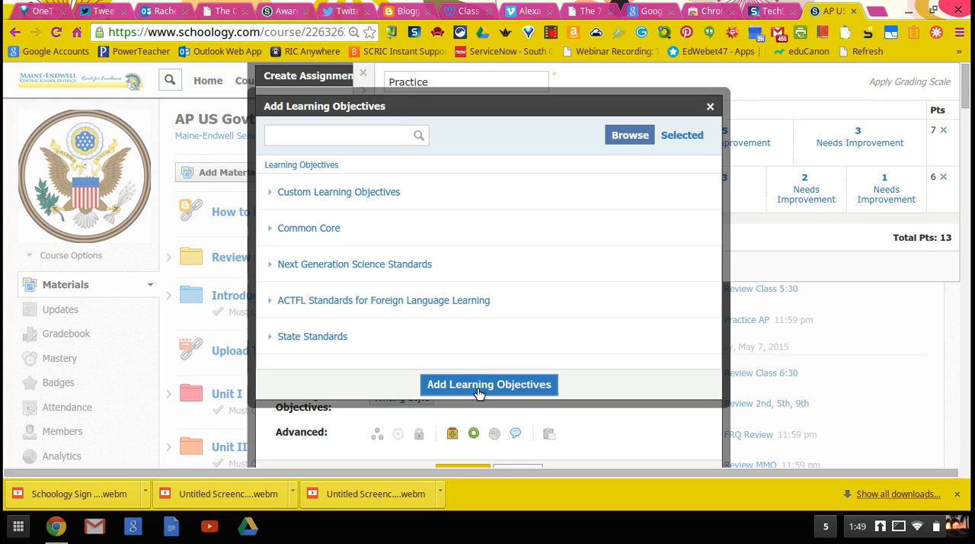
left_click(710, 107)
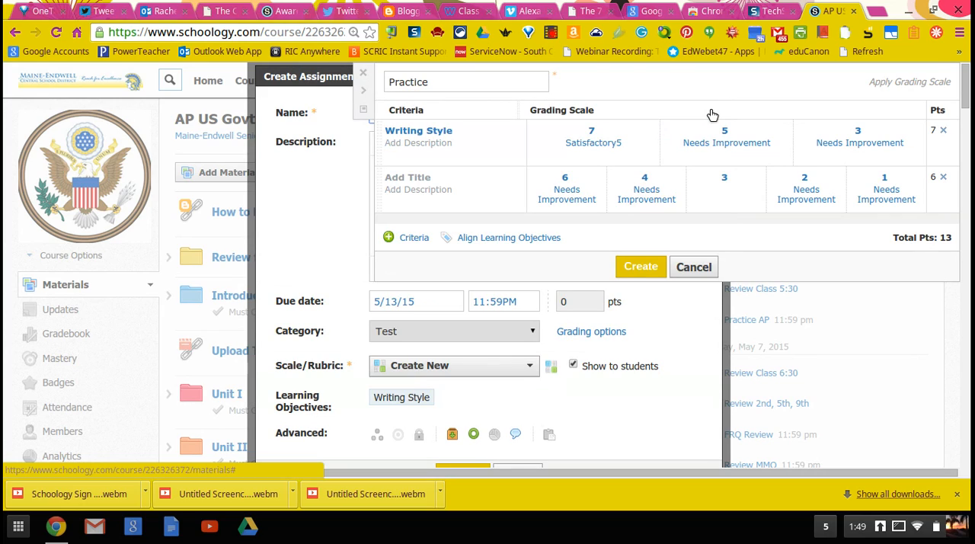
Step: Title the second rubric criterion "Writing Syle II" and create the Practice rubric
left_click(638, 269)
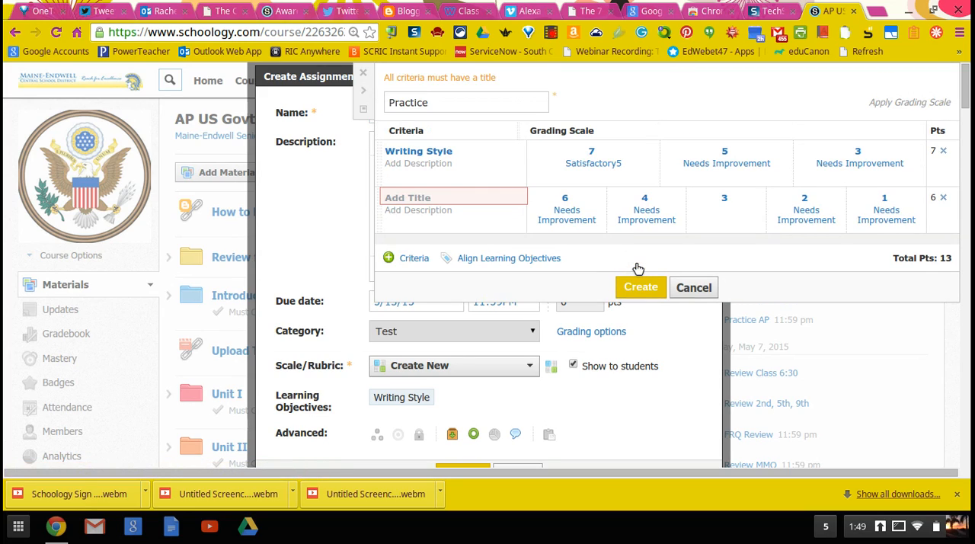
left_click(491, 190)
type("Writin")
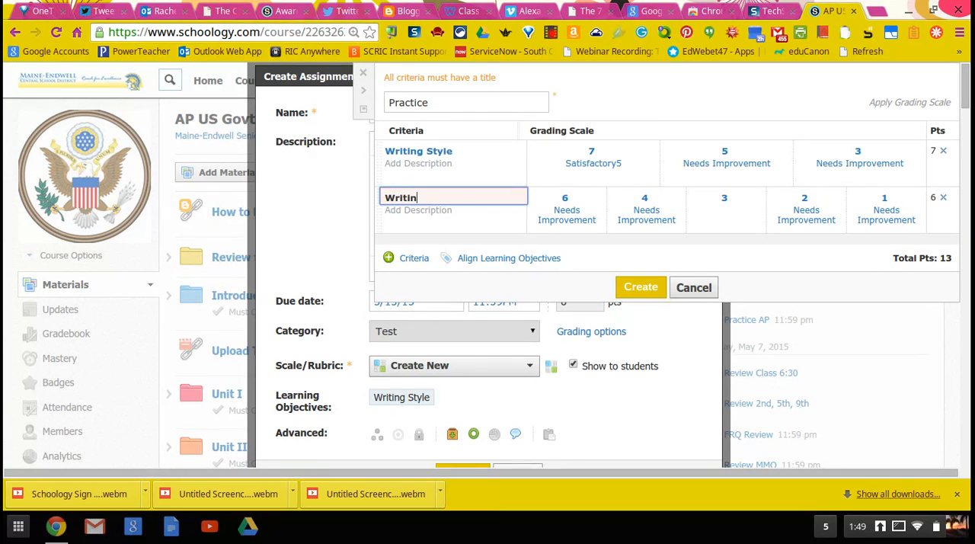
type("g Syle II")
left_click(638, 290)
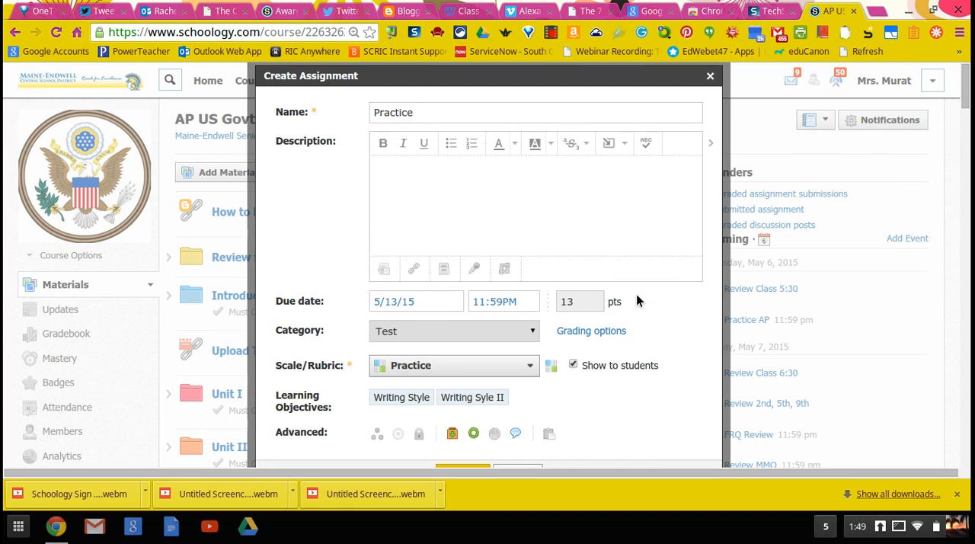
Step: Create the Practice assignment and open the course gradebook
scroll(503, 388, "down", 2)
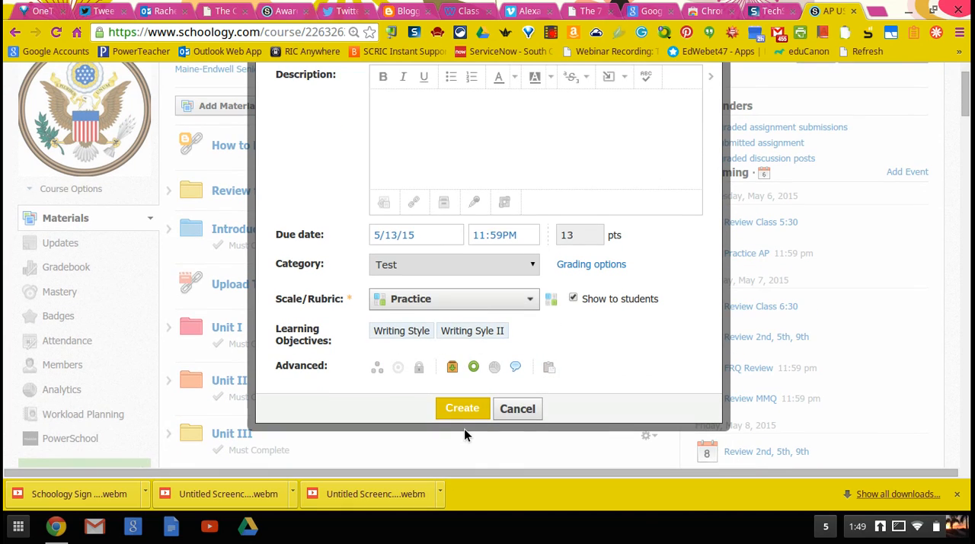
left_click(480, 409)
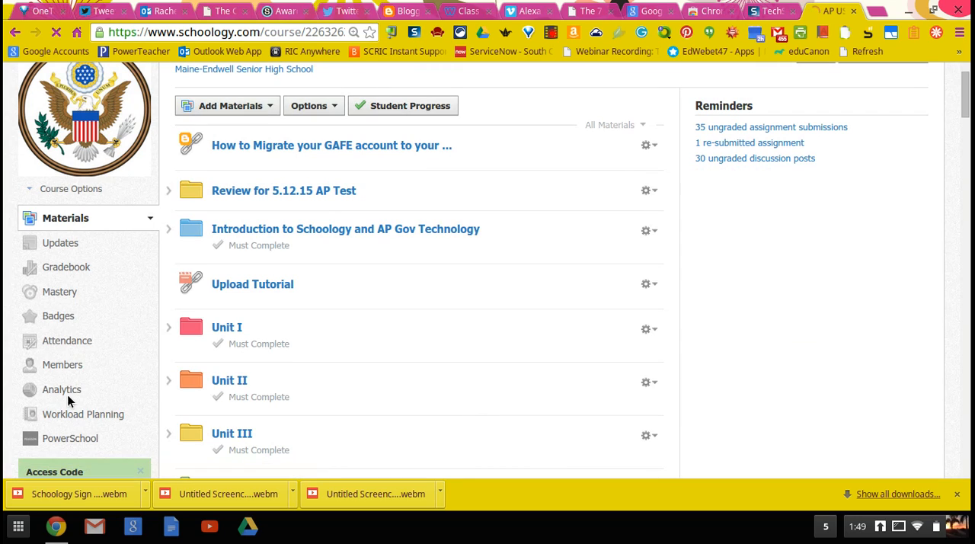
scroll(67, 401, "down", 1)
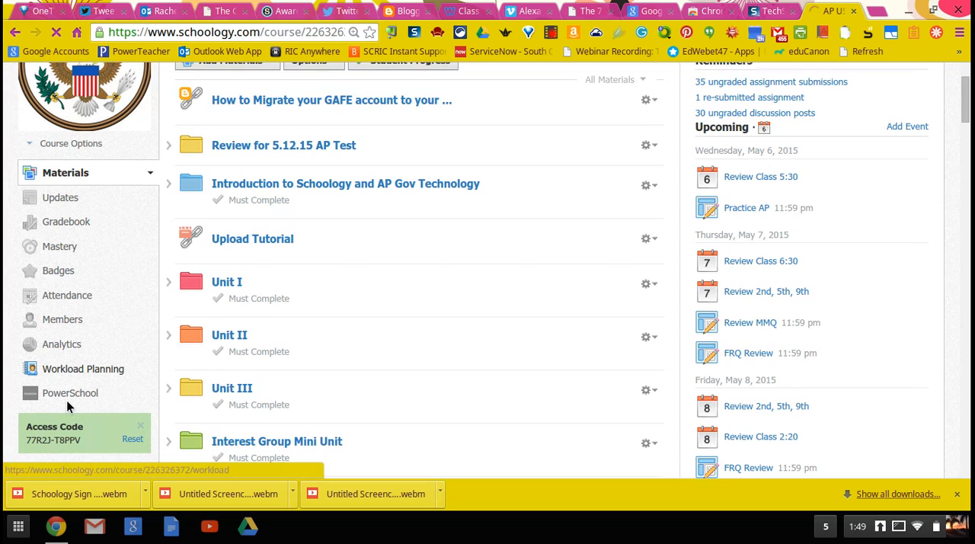
left_click(66, 223)
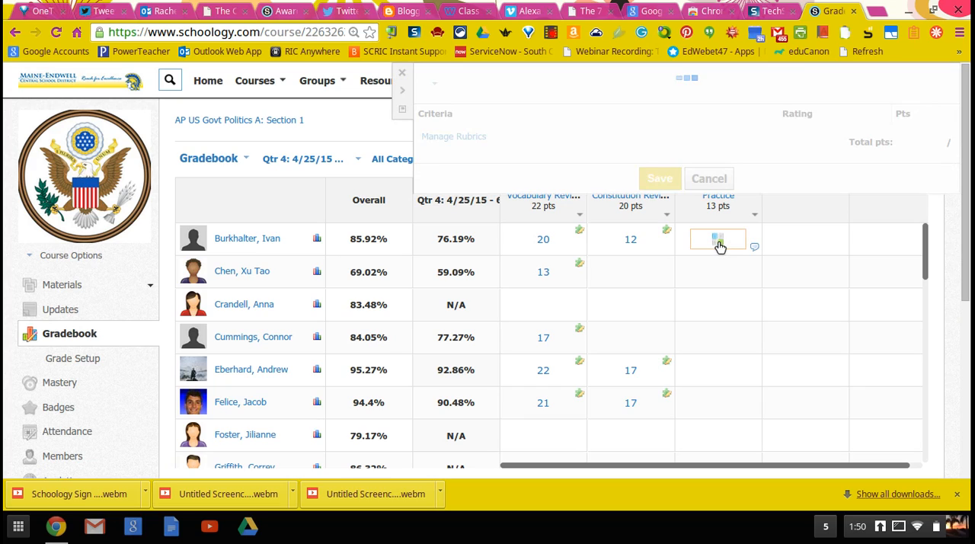
Step: Rate the first student's Practice assignment 7 for Writing Style and 6 for Writing Syle II, and save the grade
left_click(600, 150)
left_click(575, 179)
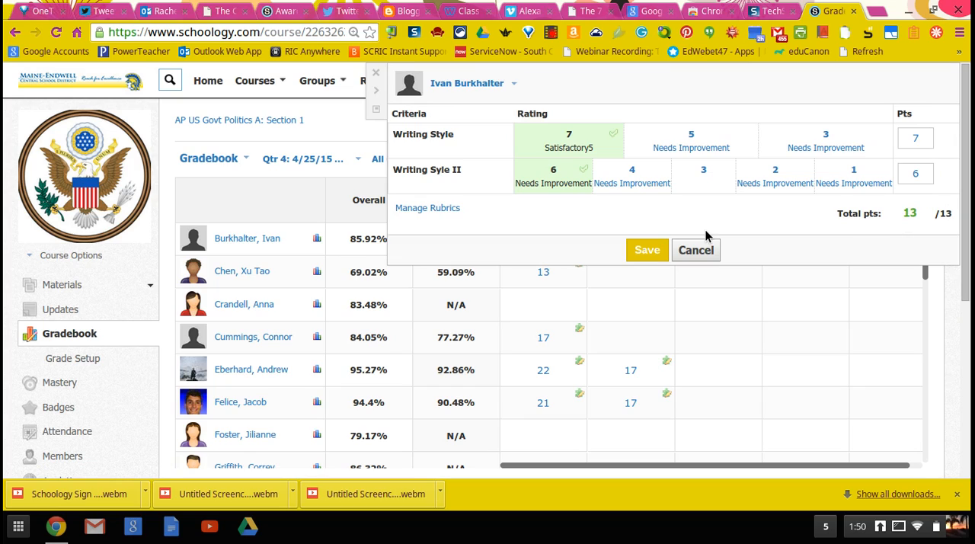
left_click(659, 252)
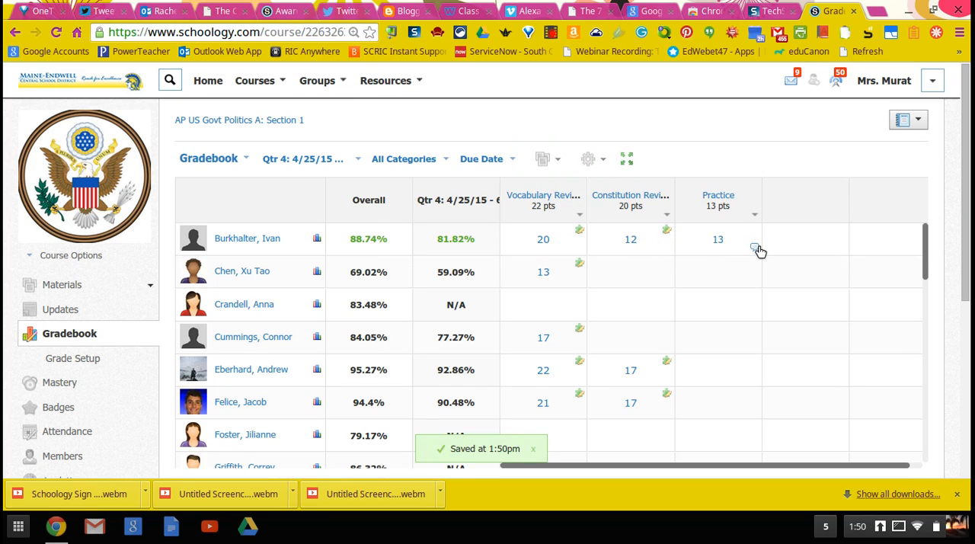
Step: Add the comment "I really liked the way that you did xyz" to the first student's Practice grade and display it to the student
left_click(754, 248)
left_click(716, 276)
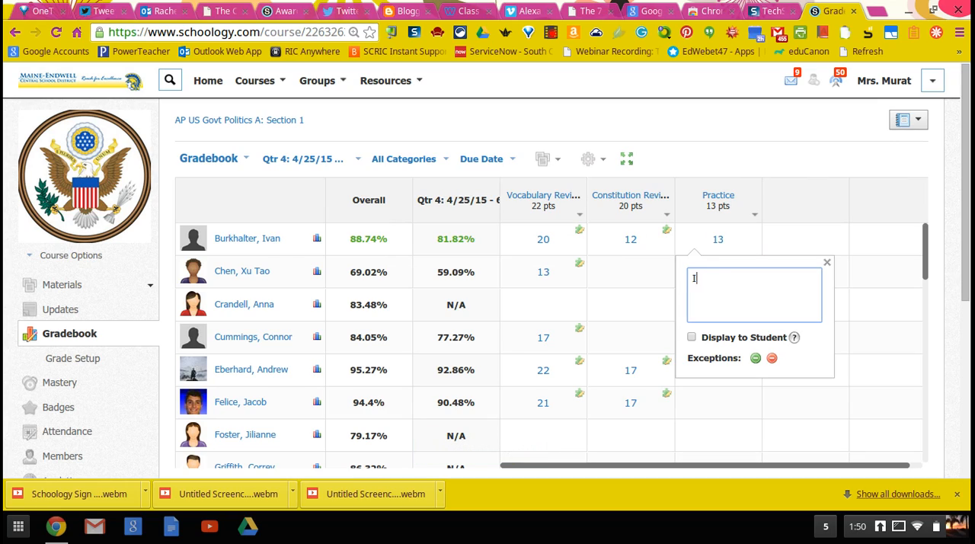
type("I really lik")
type("e the")
key("BackSpace")
key("BackSpace")
key("BackSpace")
key("BackSpace")
key("BackSpace")
type("ked the way that")
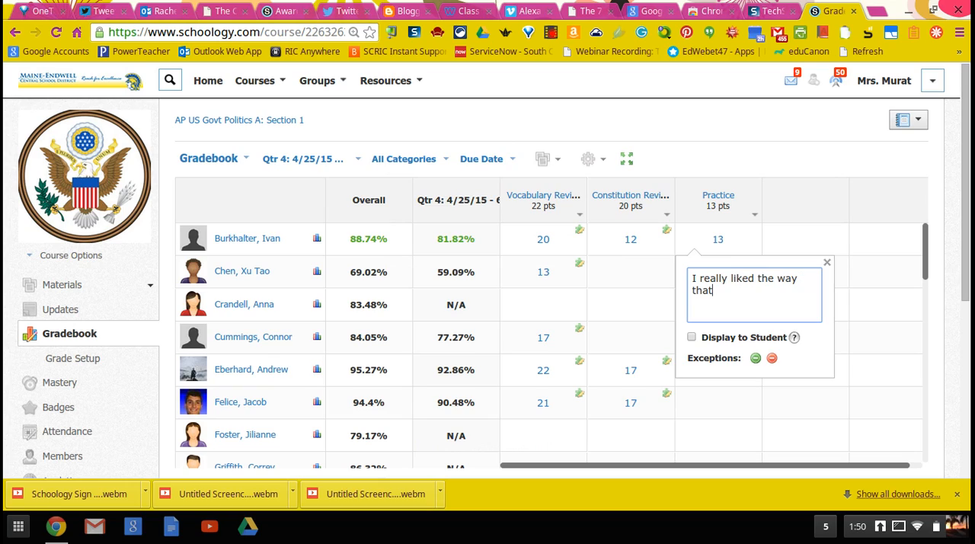
type(" you did xyz")
left_click(692, 337)
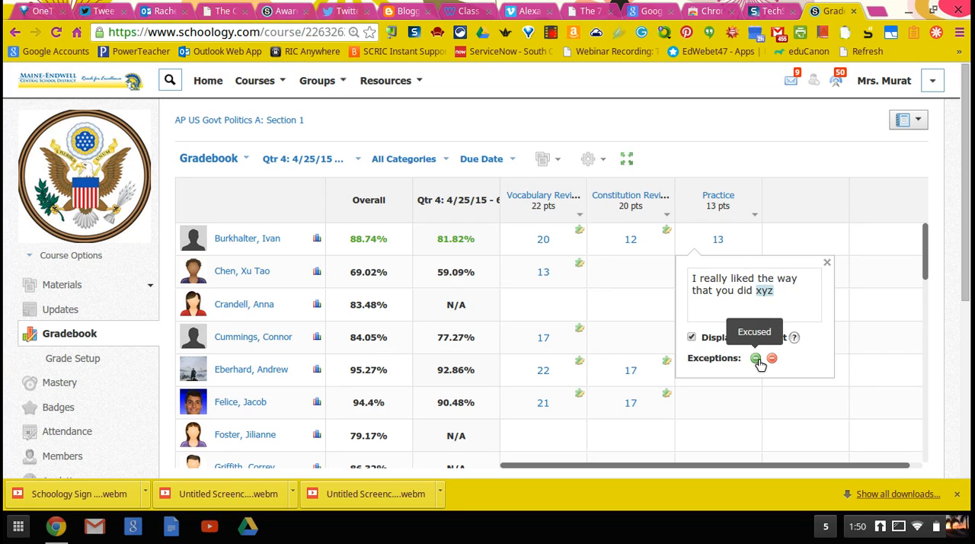
Step: Try to hide the grade comment from the student and clear its text, and leave the gradebook page
left_click(691, 337)
left_click_drag(783, 294, 672, 267)
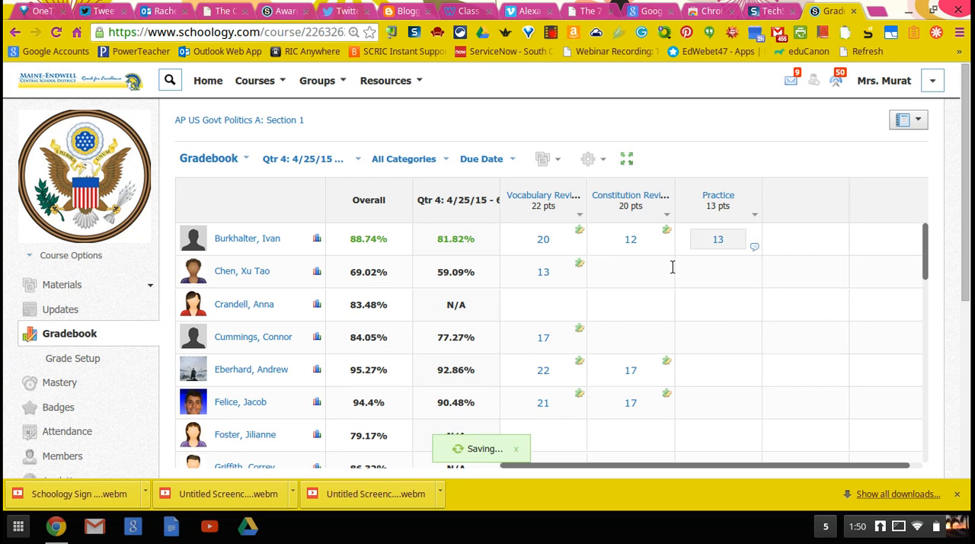
key("BackSpace")
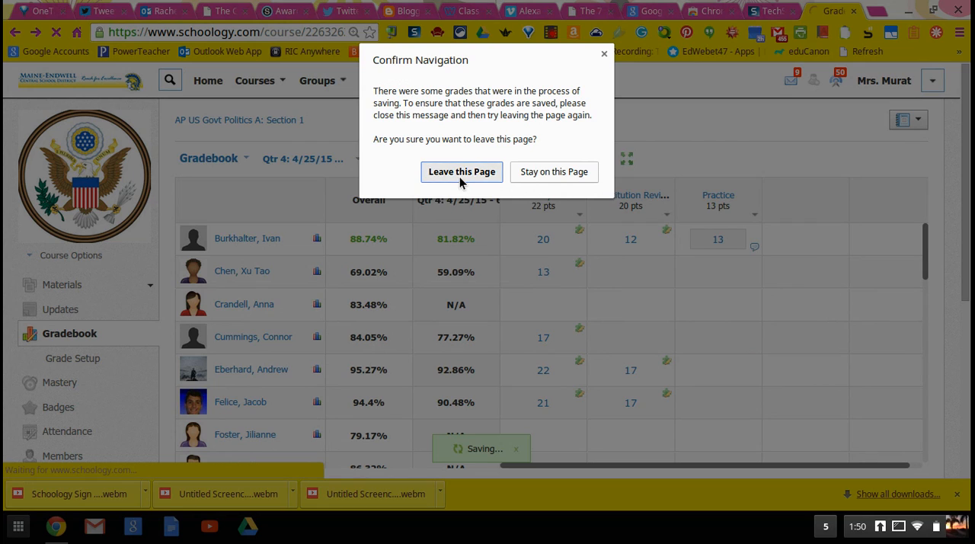
left_click(460, 181)
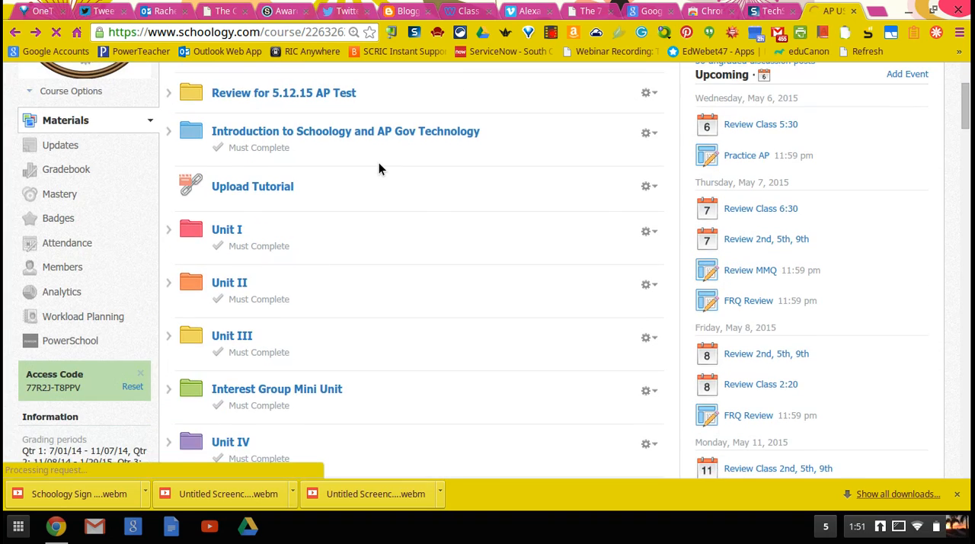
Step: Look through the Unit V folder and its Unit V IDs material, and return to the course materials
scroll(378, 166, "down", 4)
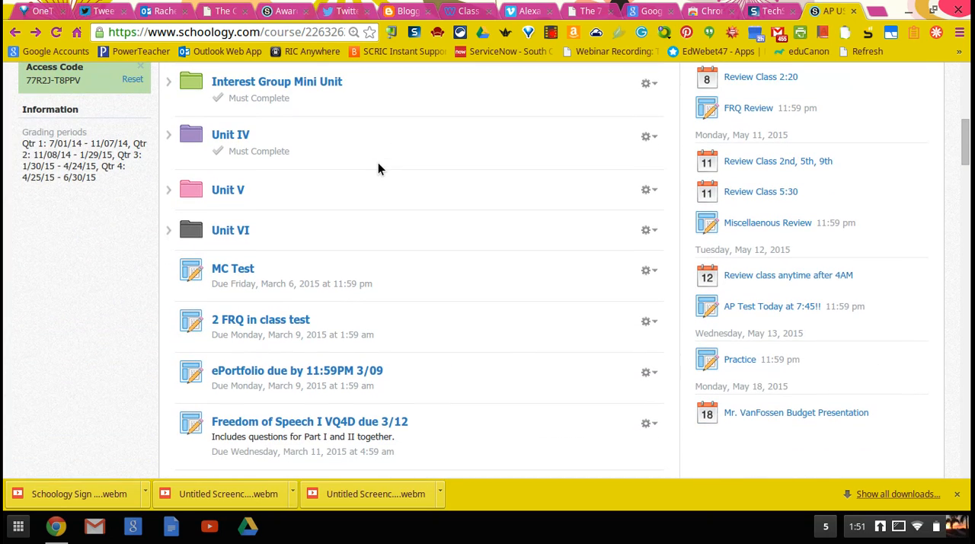
left_click(230, 191)
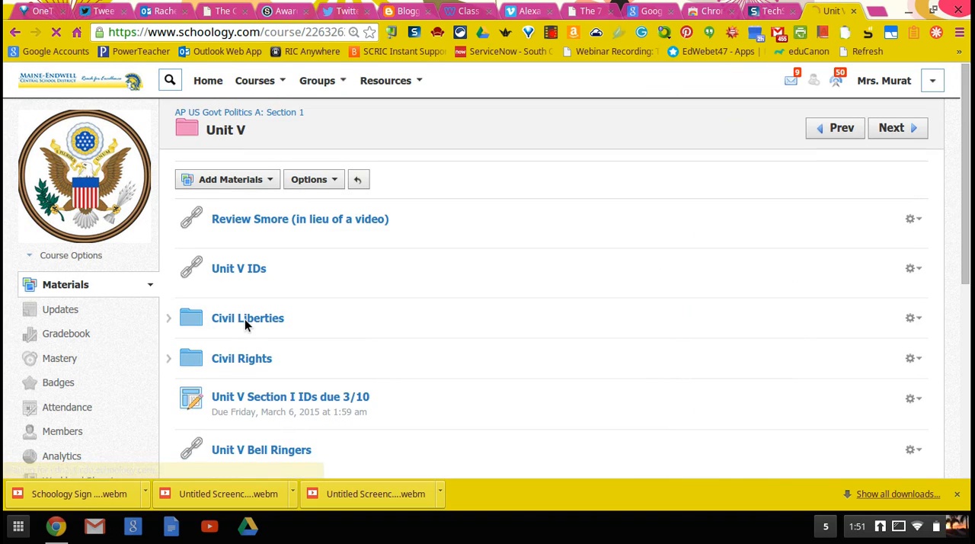
scroll(244, 319, "down", 5)
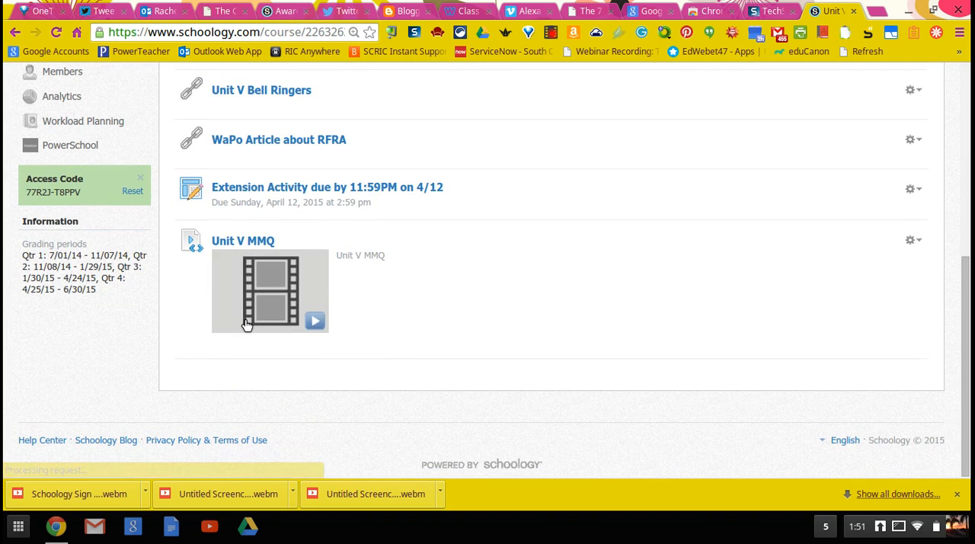
scroll(244, 322, "up", 5)
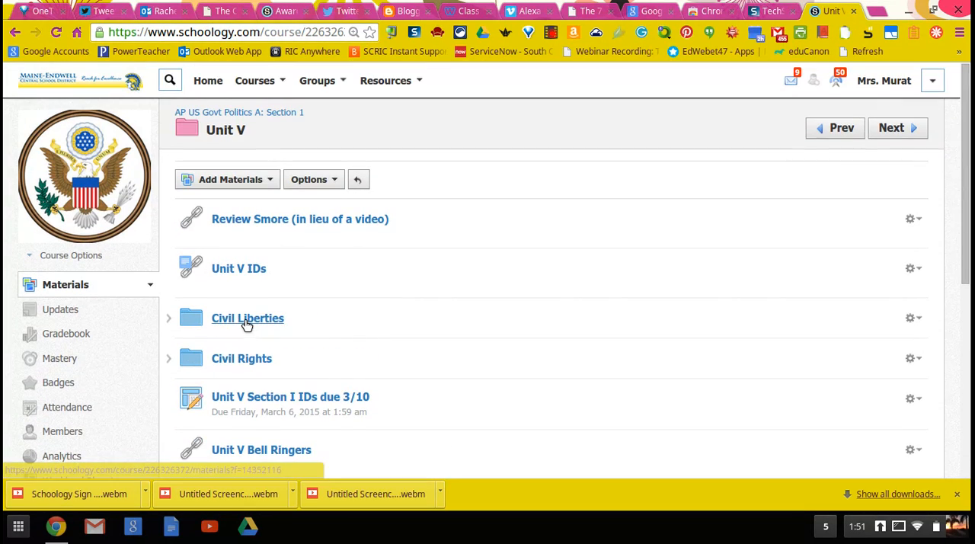
left_click(243, 268)
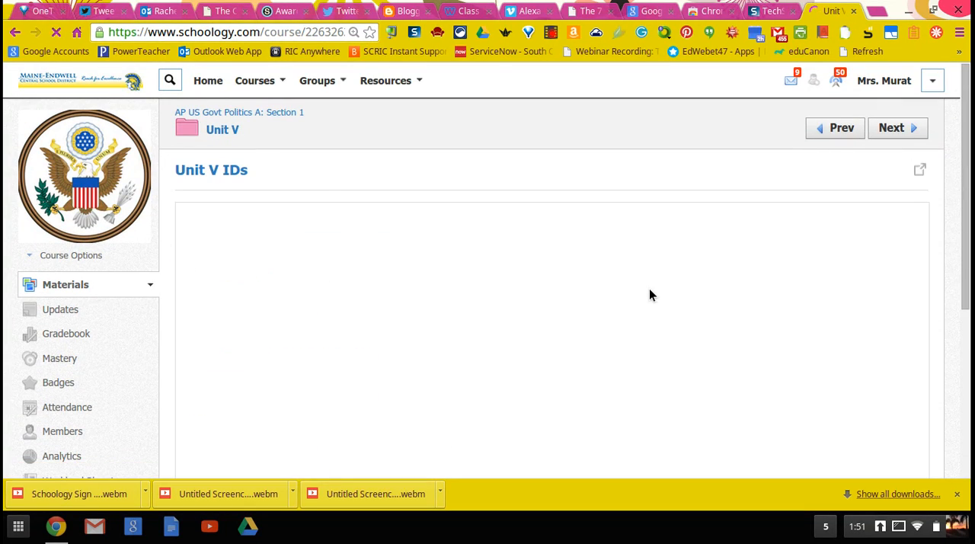
left_click(233, 128)
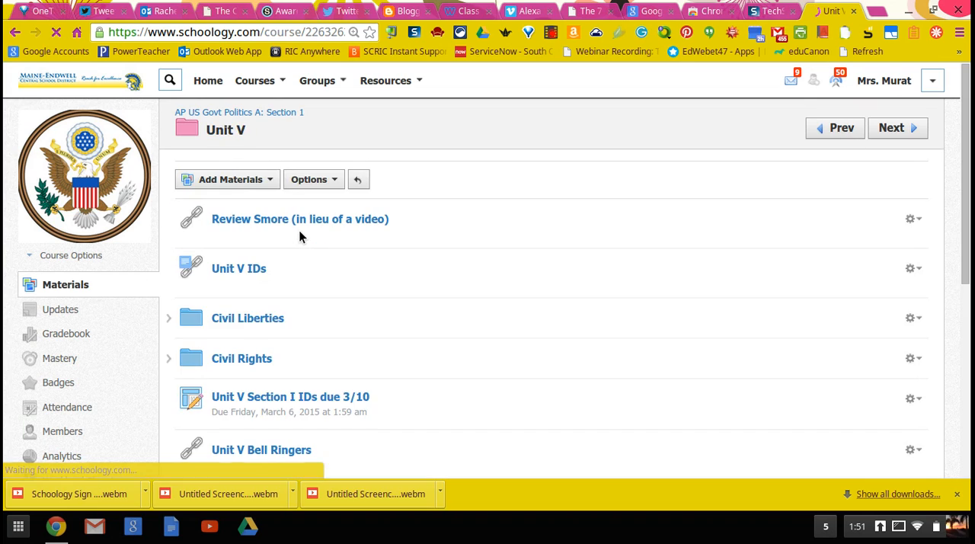
left_click(292, 114)
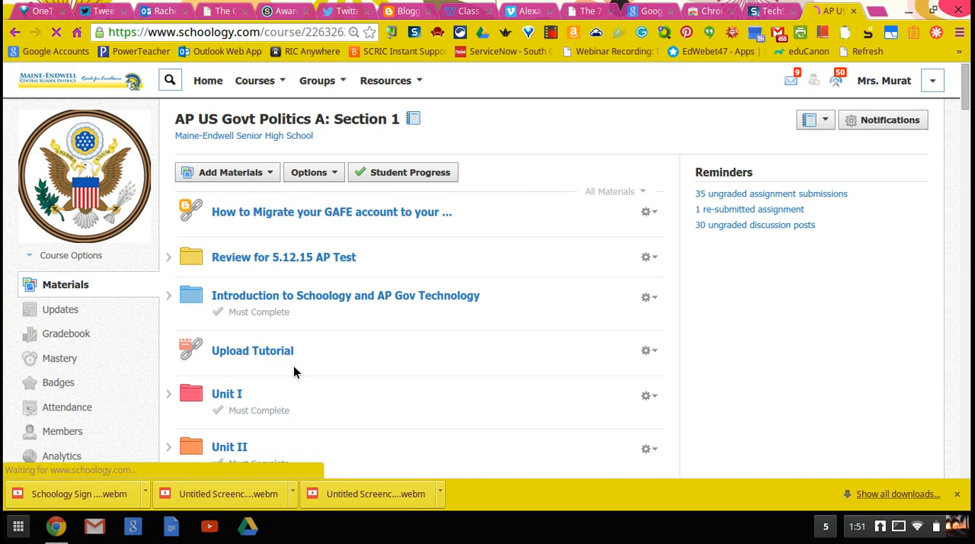
Step: Open the assignment "Unit IV Section IV IDs due 2/24" in the Unit IV folder
scroll(275, 351, "down", 4)
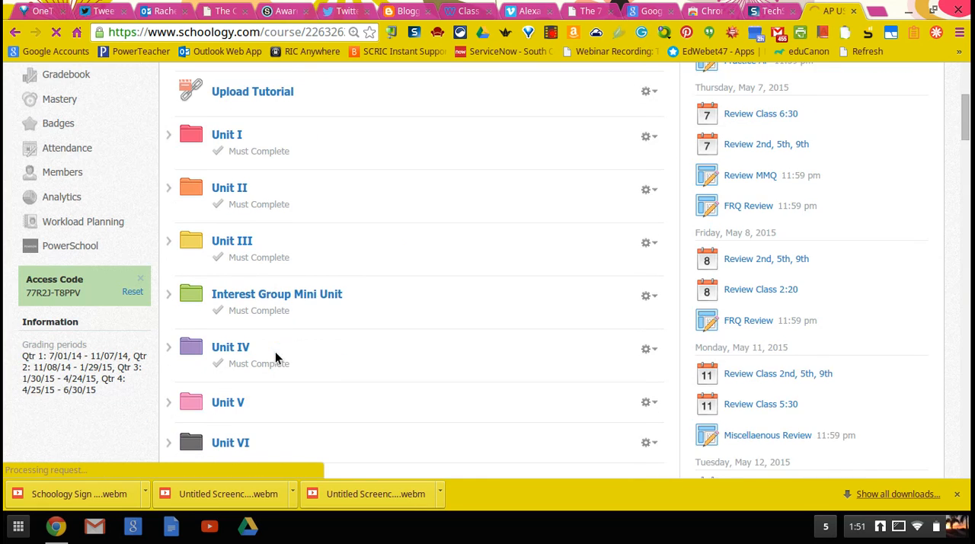
scroll(244, 251, "down", 1)
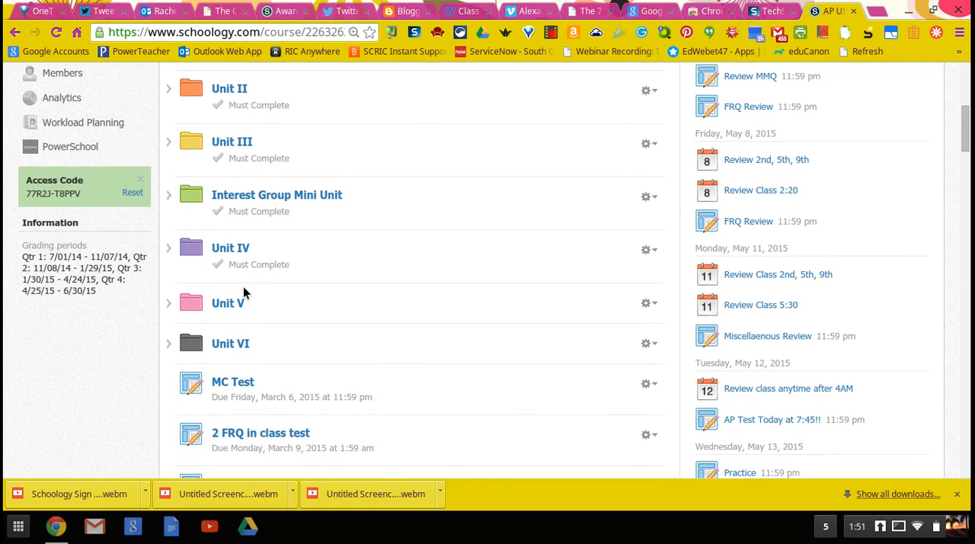
left_click(242, 249)
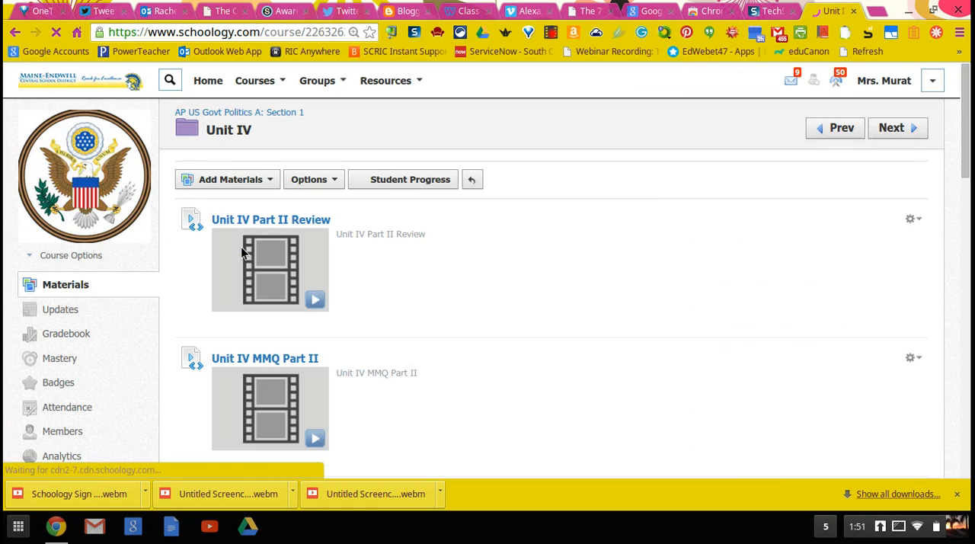
scroll(682, 235, "down", 12)
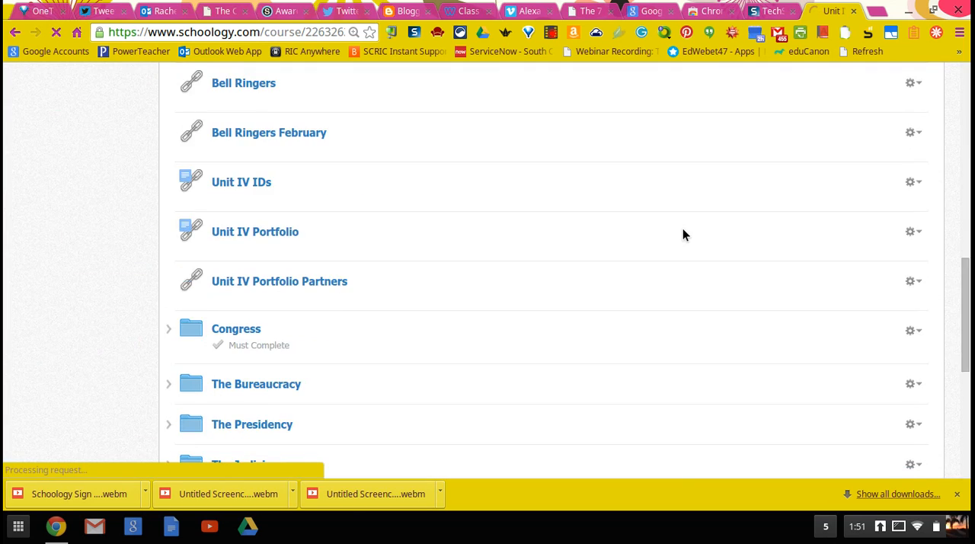
scroll(683, 229, "down", 3)
left_click(365, 200)
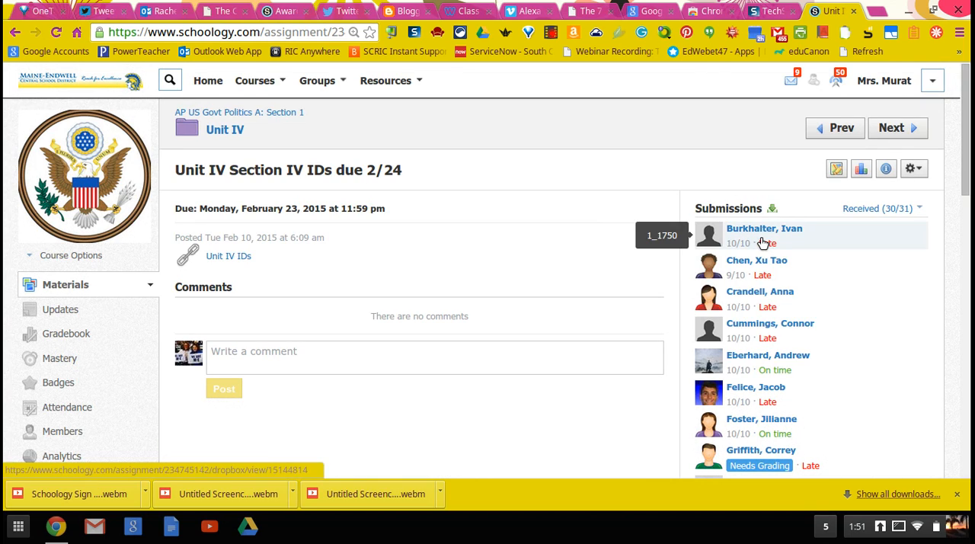
Step: Open the first student's submission and save its rubric grade with the existing ratings
left_click(763, 242)
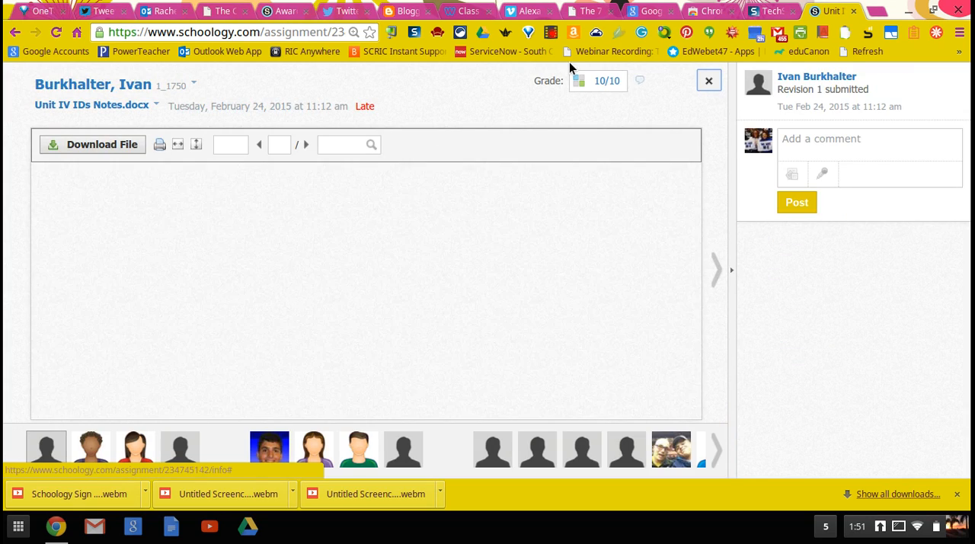
left_click(578, 81)
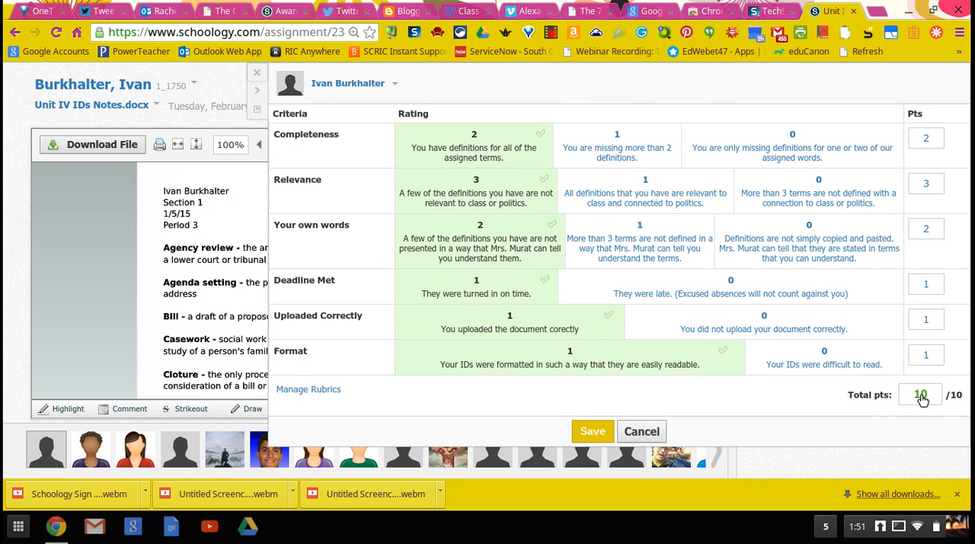
left_click(593, 434)
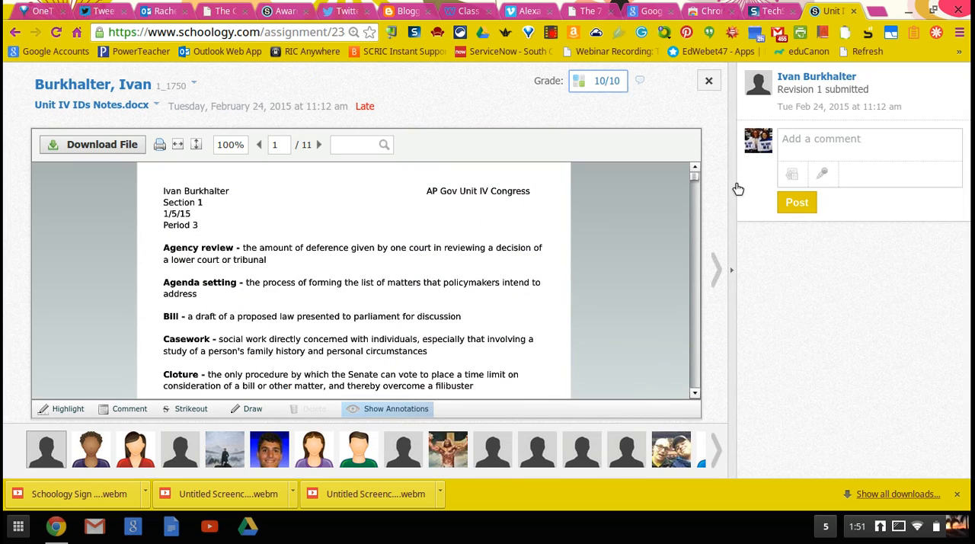
Step: Start a comment on the first student's submission
left_click(803, 149)
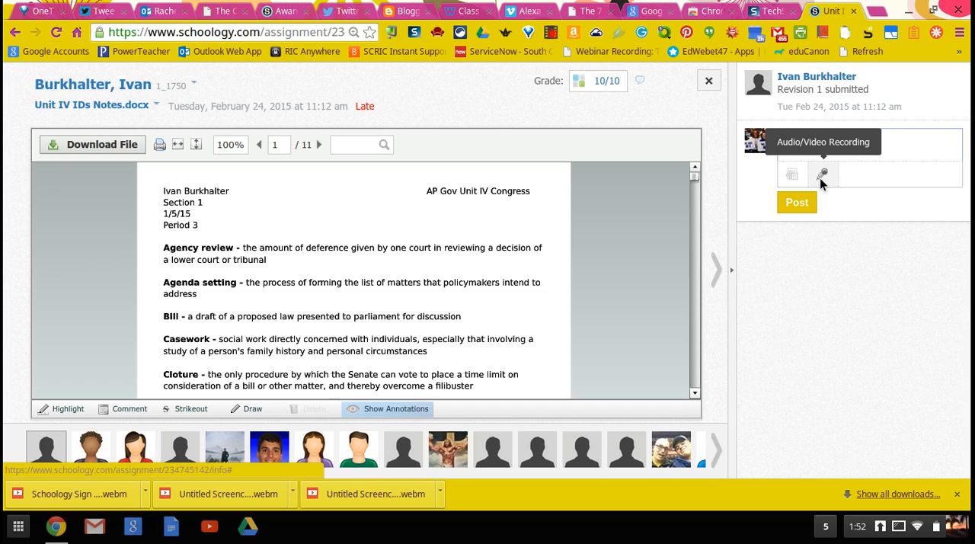
left_click(874, 147)
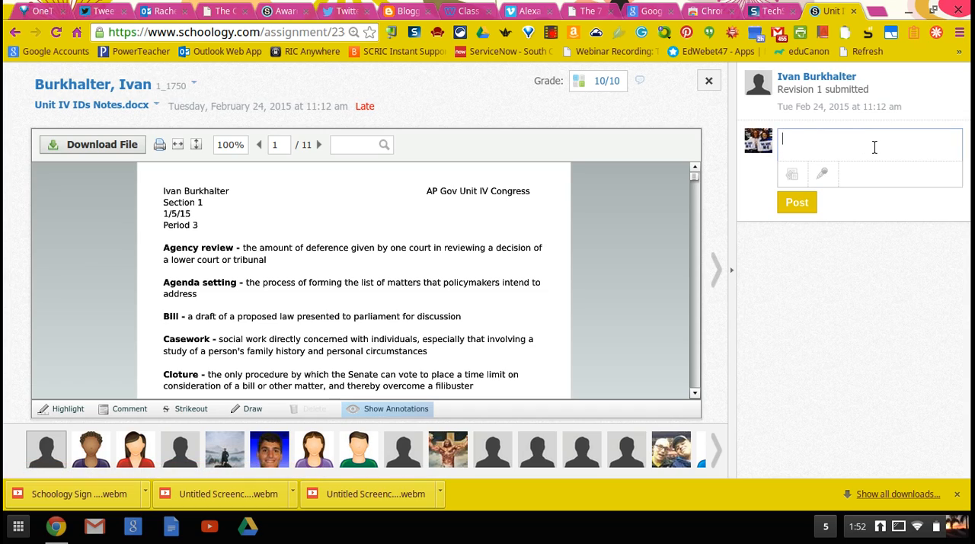